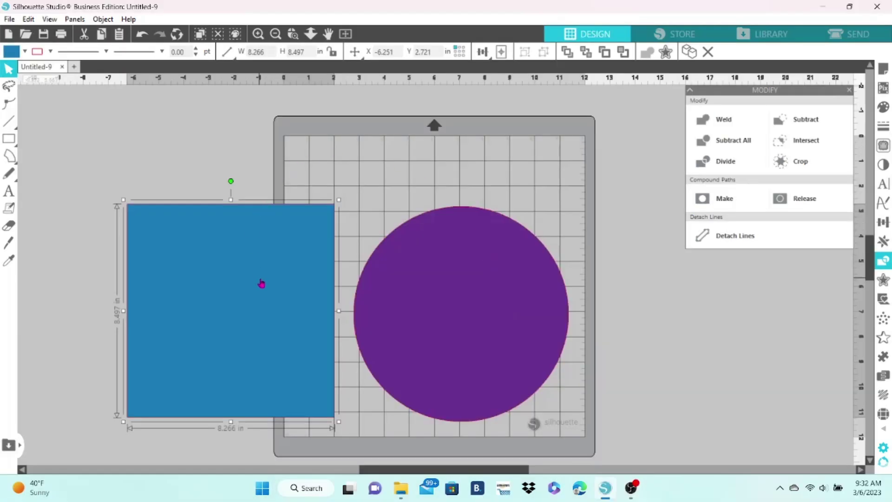
Step: Overlap the blue rectangle on the purple circle and weld them as a trial, then undo the move and the weld
left_click_drag(262, 283, 355, 291)
left_click_drag(312, 149, 532, 301)
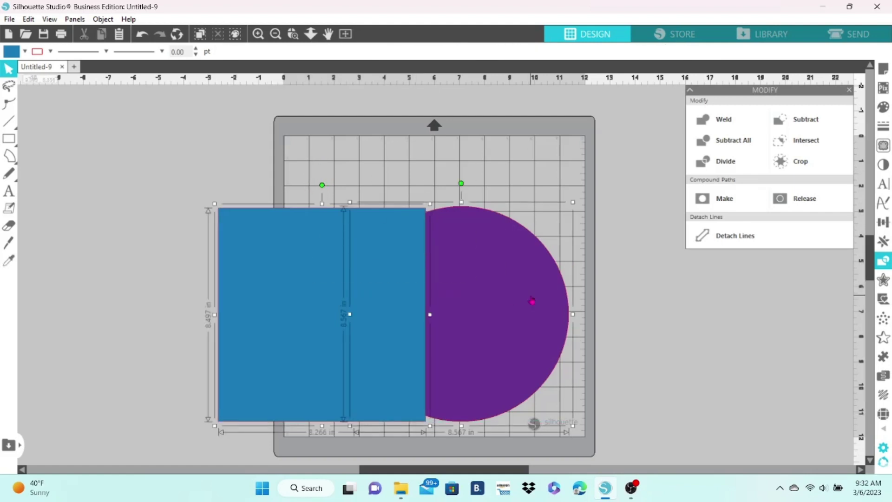
left_click(715, 119)
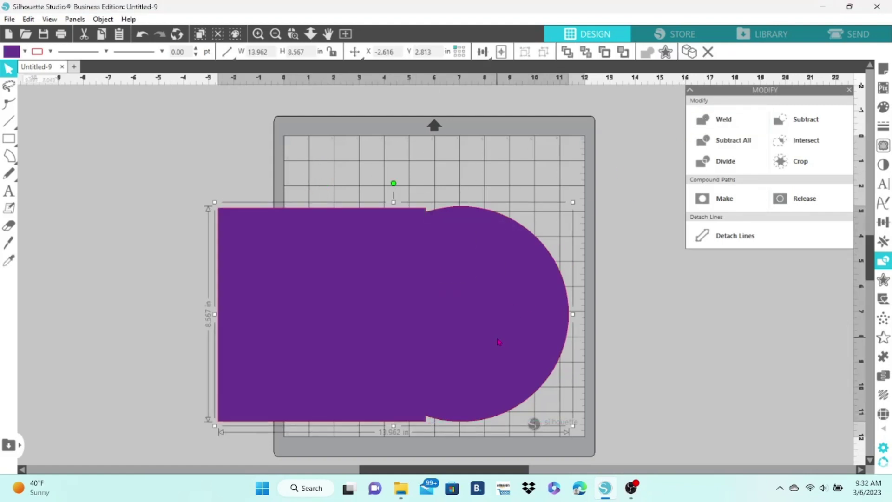
left_click_drag(498, 342, 564, 325)
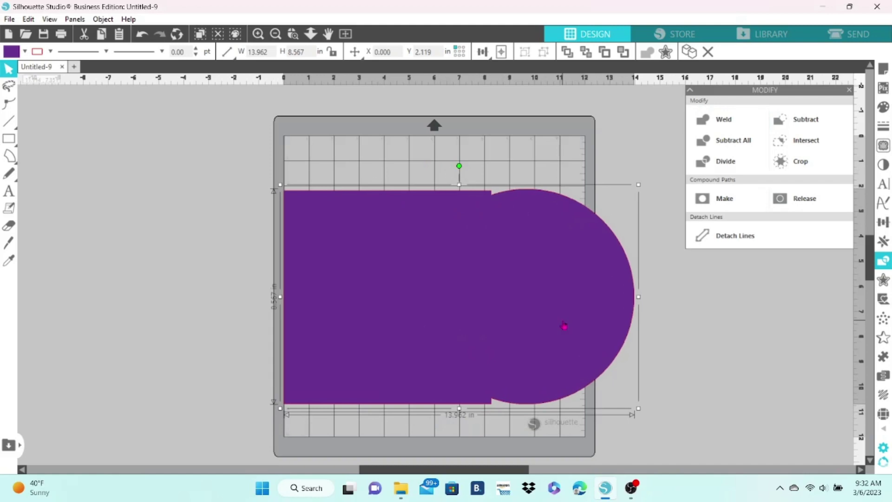
left_click(142, 33)
left_click(141, 33)
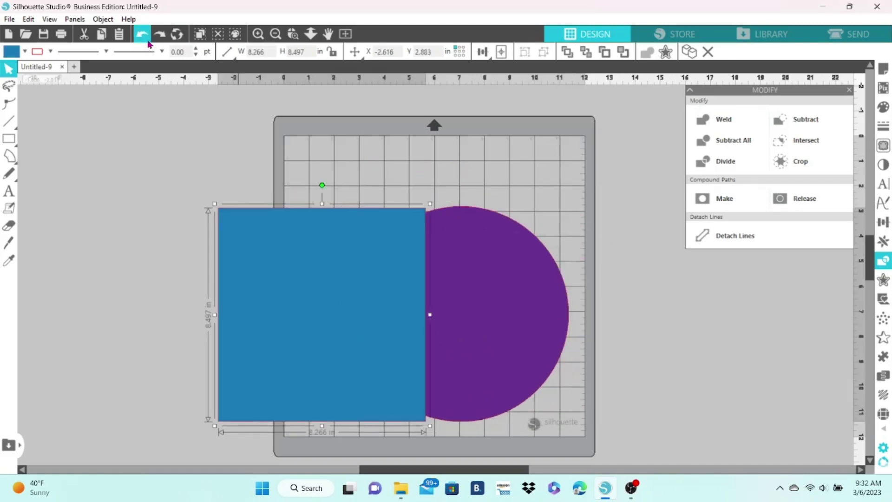
Step: Move the rectangle and circle off the mat and draw two overlapping blue hearts
left_click_drag(248, 212, 50, 119)
left_click_drag(464, 277, 131, 308)
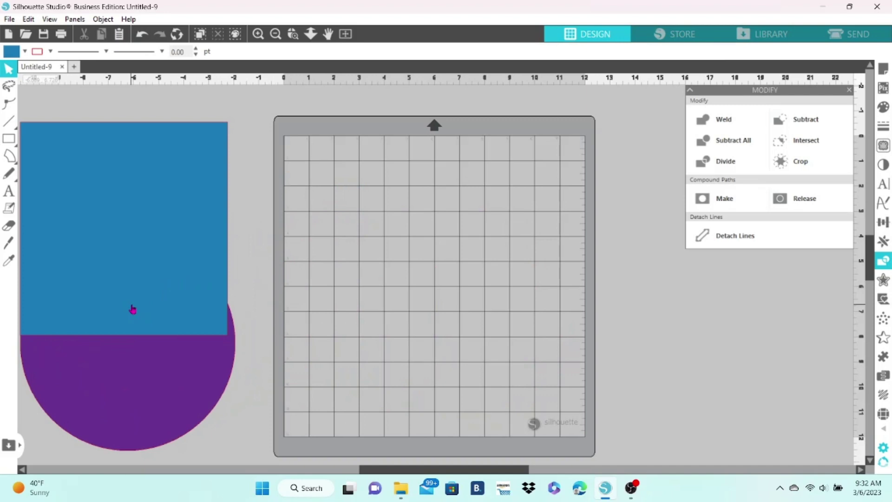
left_click(9, 156)
left_click(96, 226)
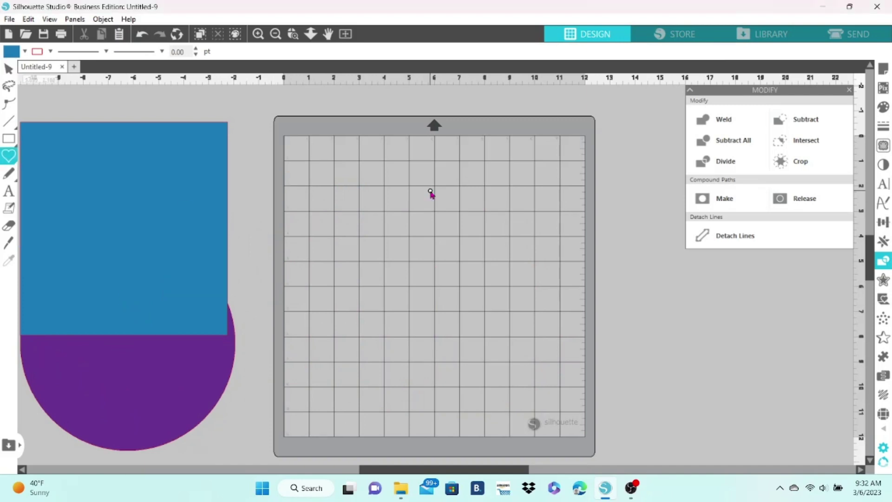
left_click_drag(428, 193, 433, 249)
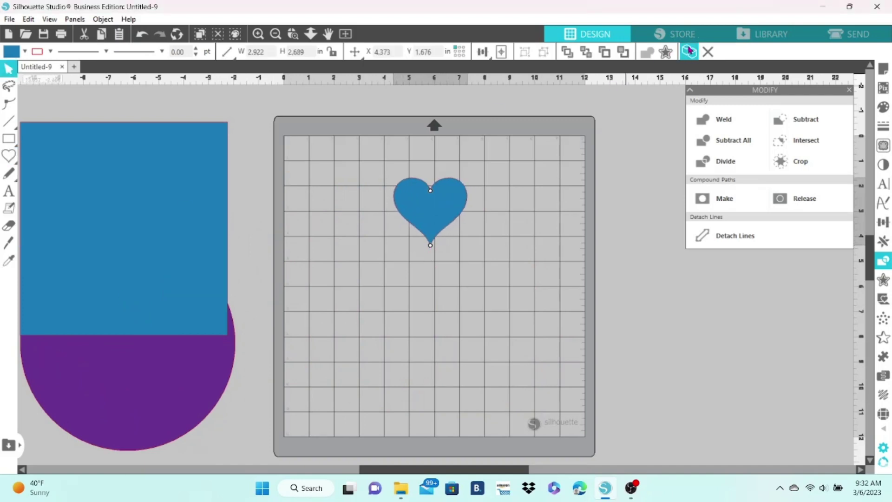
mouse_move(460, 205)
left_mouse_down()
mouse_move(506, 211)
mouse_move(422, 234)
left_mouse_up()
Step: Rotate and position the hearts into a three-lobed clover and weld them into one shape
left_click_drag(390, 205, 360, 274)
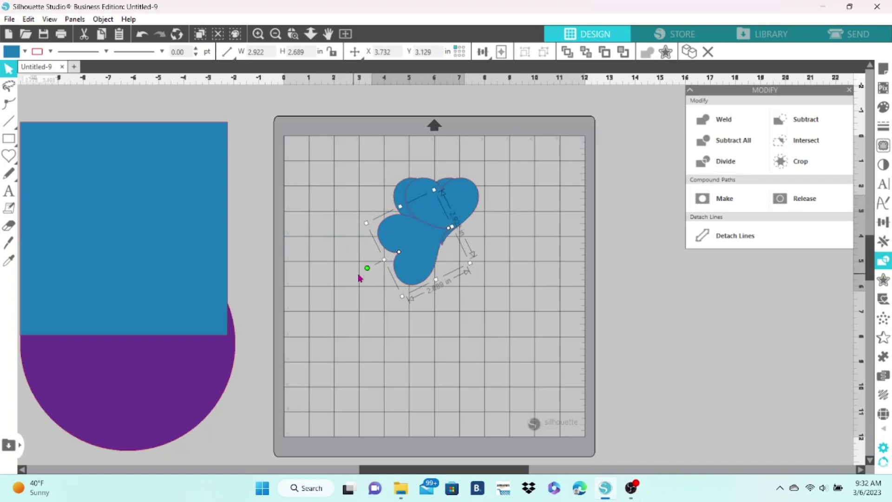
mouse_move(418, 271)
left_mouse_down()
mouse_move(404, 280)
mouse_move(412, 268)
left_mouse_up()
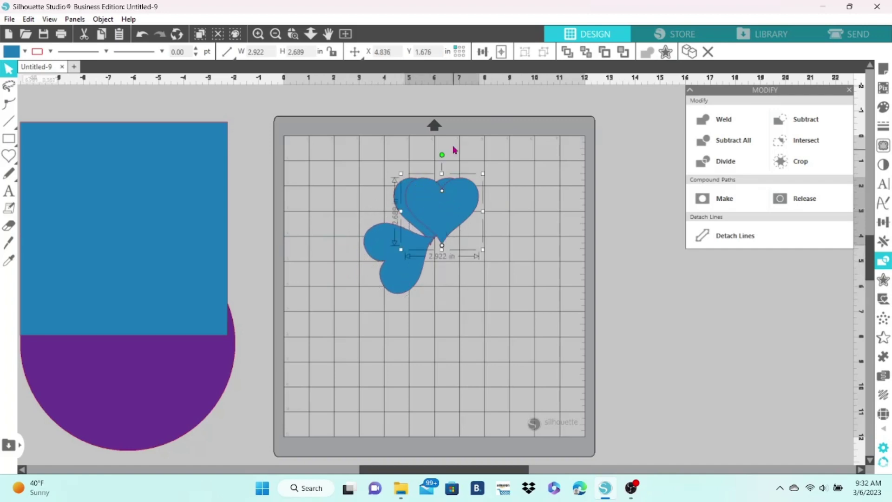
left_click_drag(454, 149, 480, 268)
left_click_drag(364, 173, 491, 273)
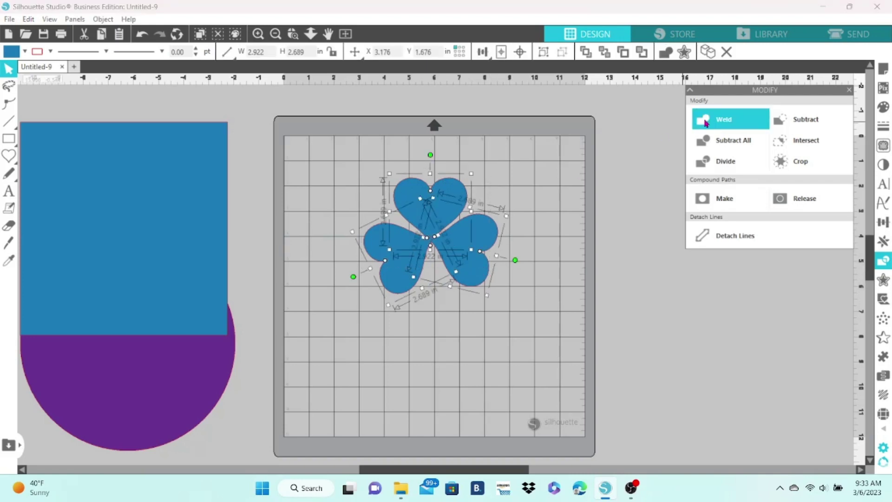
left_click(723, 119)
Step: Draw an arc shape near the mat's top-right
left_click(13, 158)
left_click(61, 157)
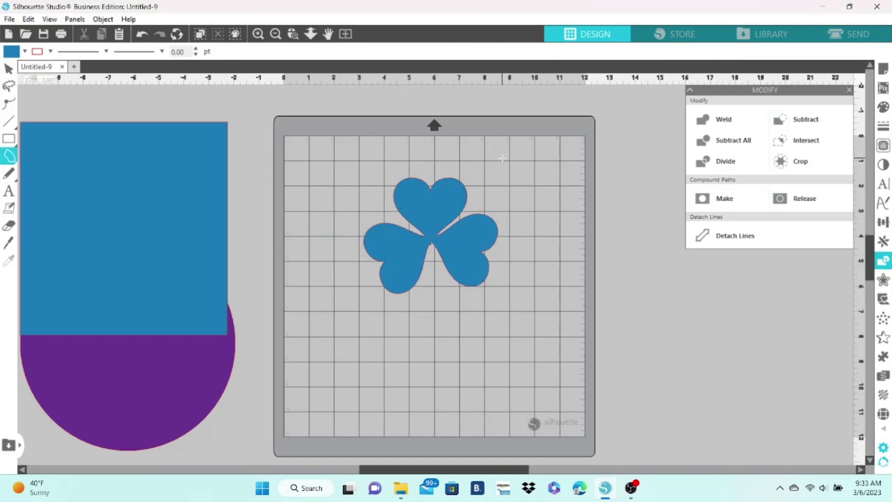
mouse_move(499, 153)
left_mouse_down()
mouse_move(521, 192)
mouse_move(537, 159)
left_mouse_up()
Step: Convert the arc to a path and angle it under the clover as a stem
left_click(531, 112)
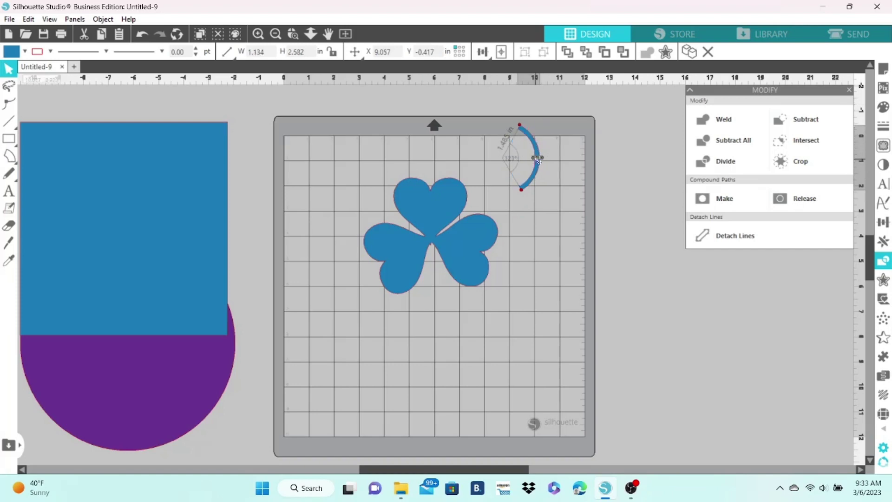
right_click(538, 164)
left_click(577, 374)
left_click_drag(530, 194, 422, 275)
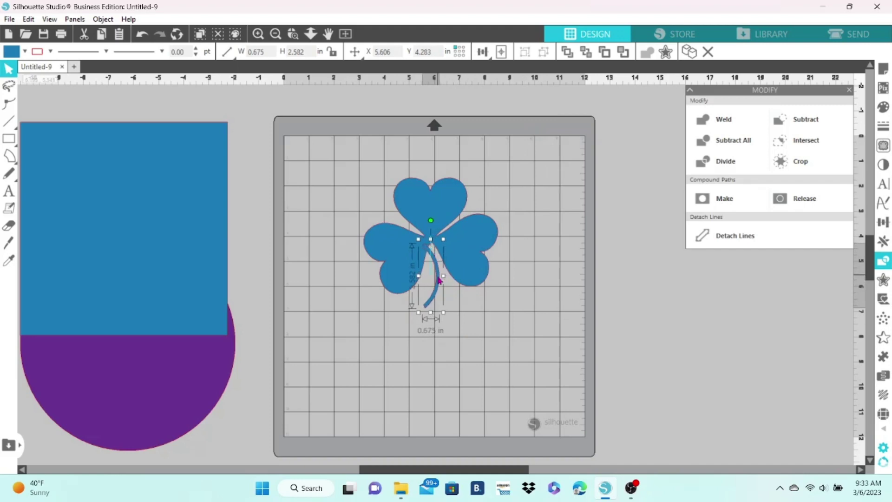
left_click_drag(433, 221, 444, 225)
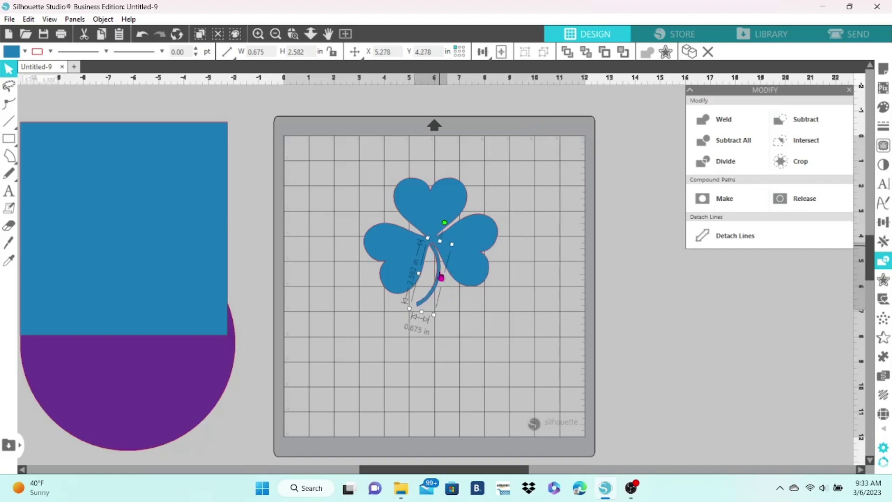
left_click_drag(440, 276, 436, 272)
Step: Weld the stem to the clover and fill the shape green
left_click(452, 273, "shift")
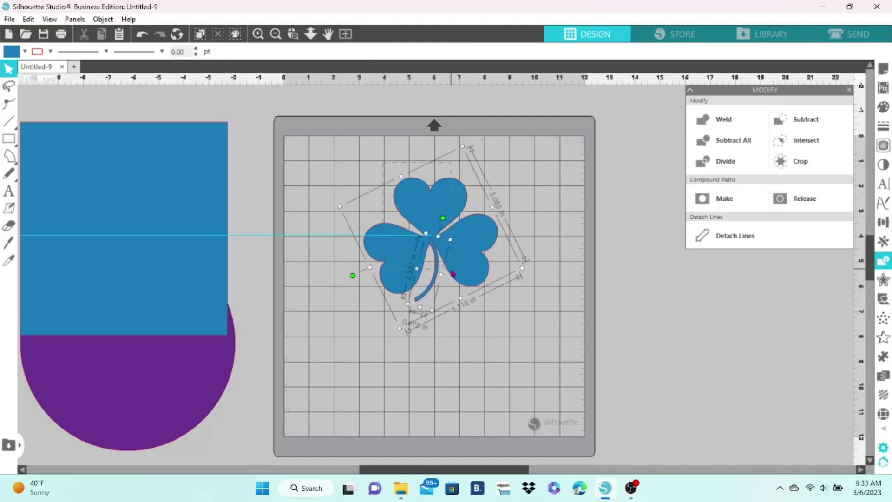
left_click(718, 119)
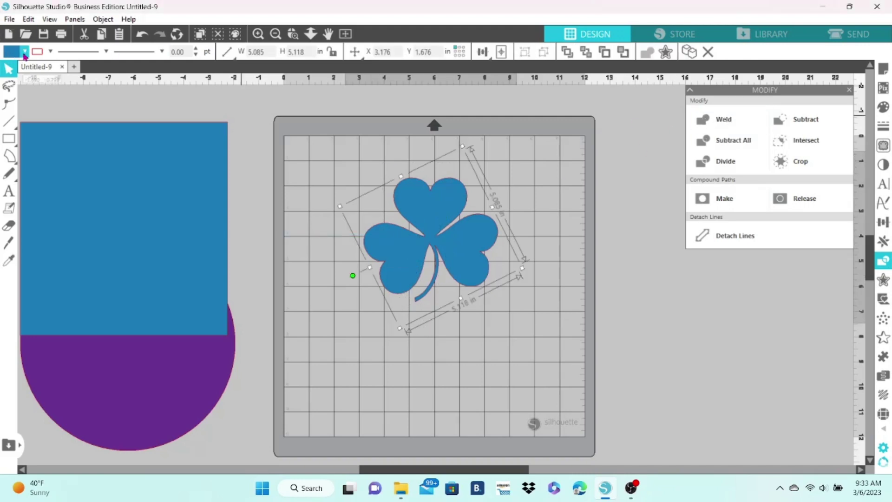
left_click(25, 52)
left_click(30, 73)
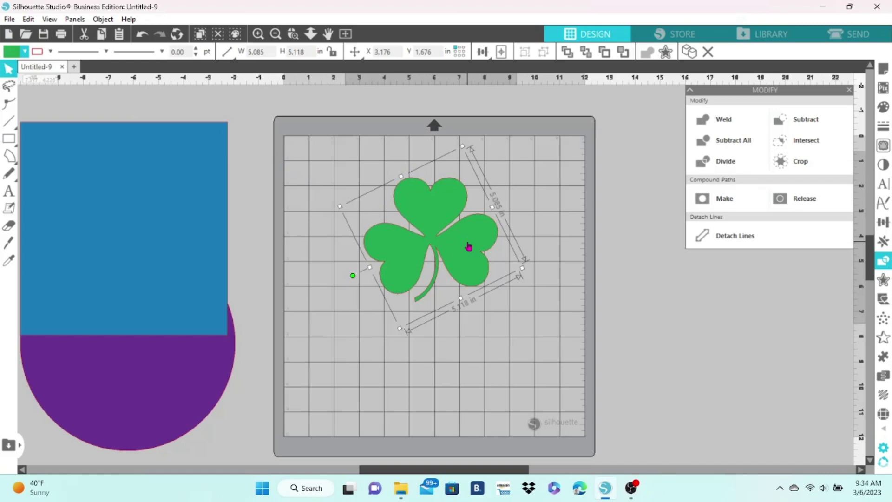
Step: Delete the green clover from the mat
right_click(468, 246)
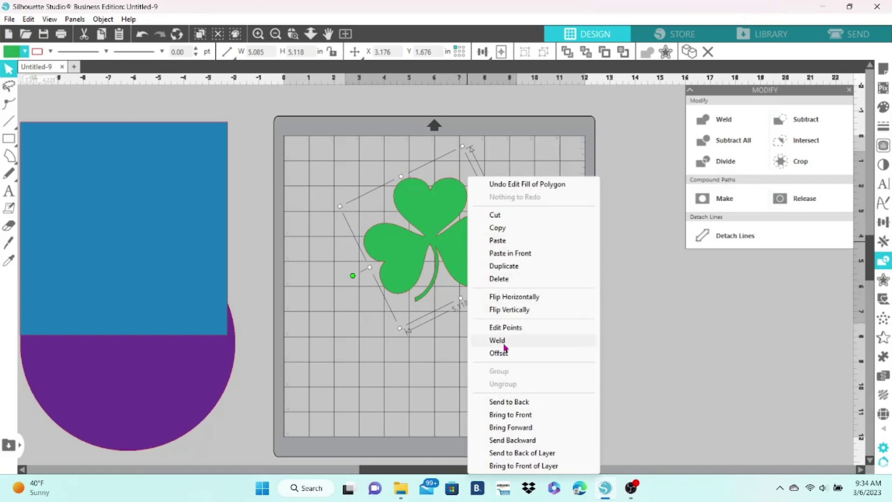
key("Escape")
right_click(436, 242)
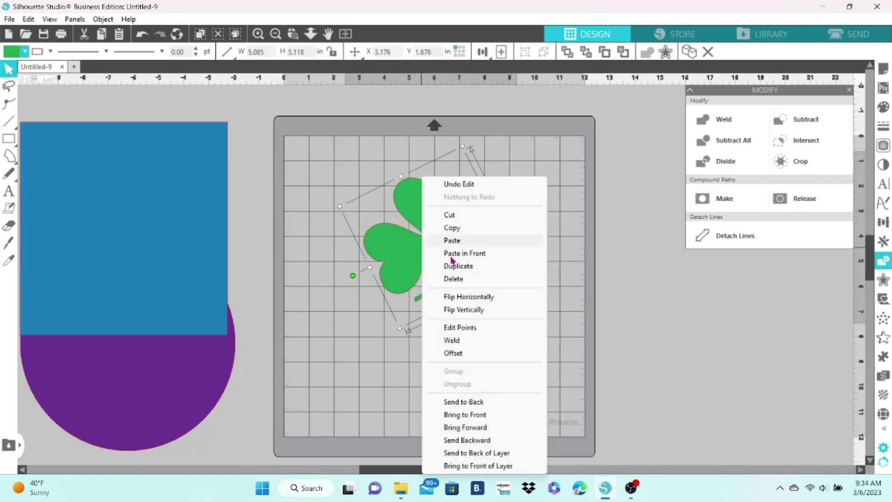
left_click(458, 279)
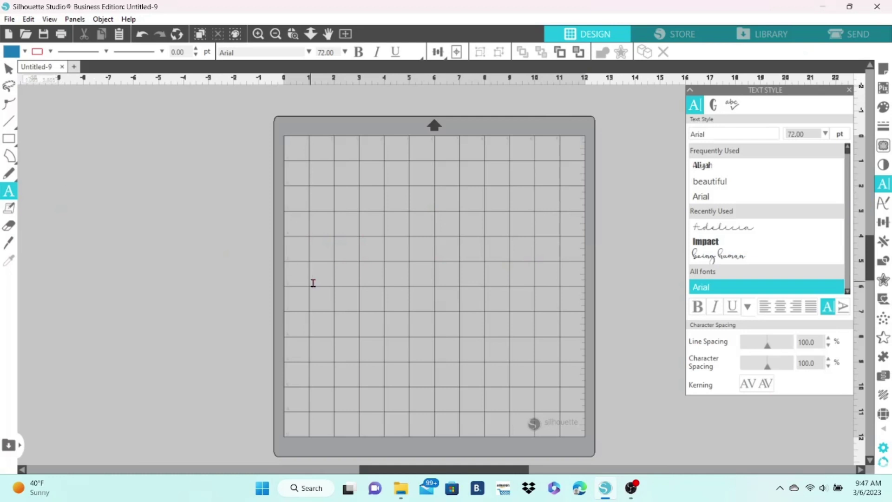
Step: Add the text 'Silhouette' in Autumn Beauty font, enlarged to about 11.8 in wide
left_click(328, 259)
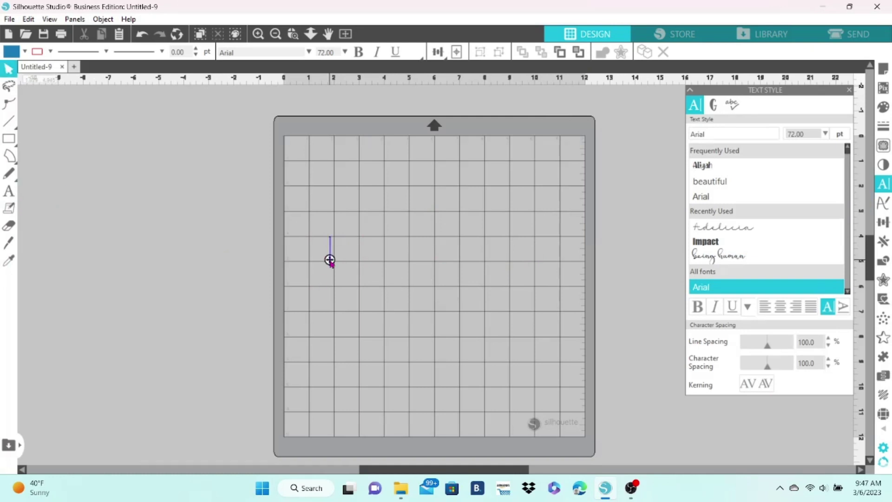
type("Silhouette")
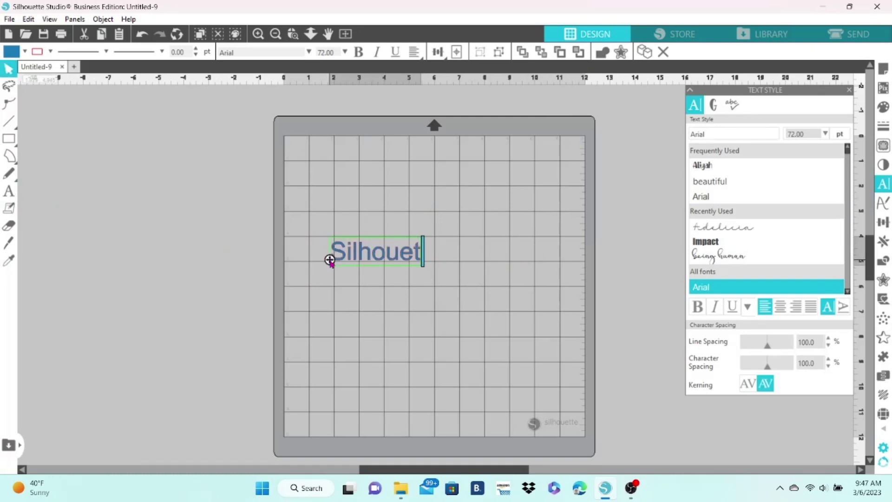
left_click(466, 266)
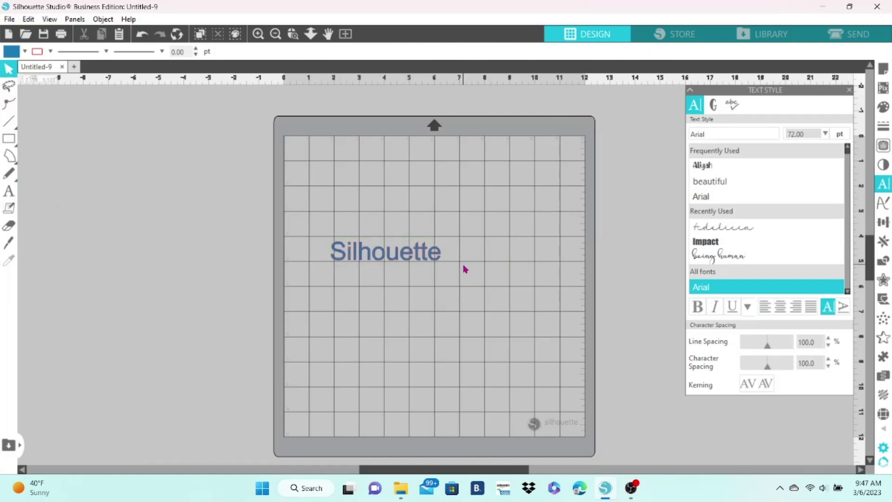
left_click(436, 261)
scroll(796, 247, "down", 10)
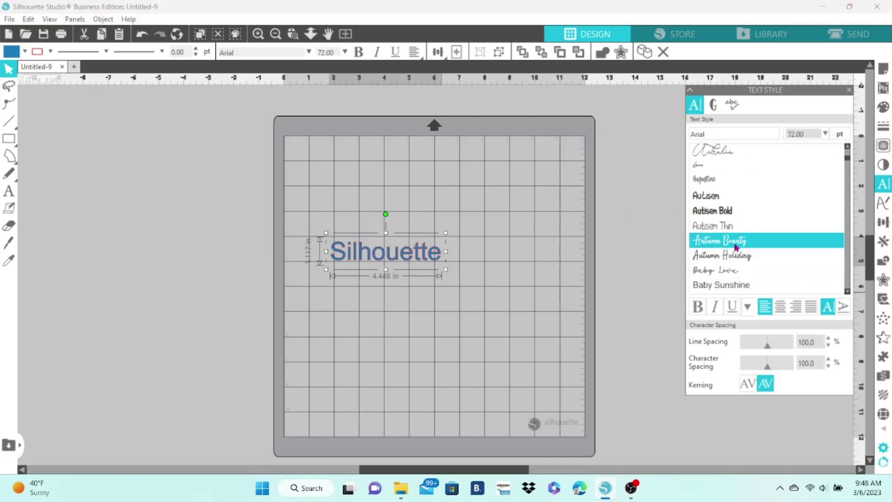
left_click(736, 247)
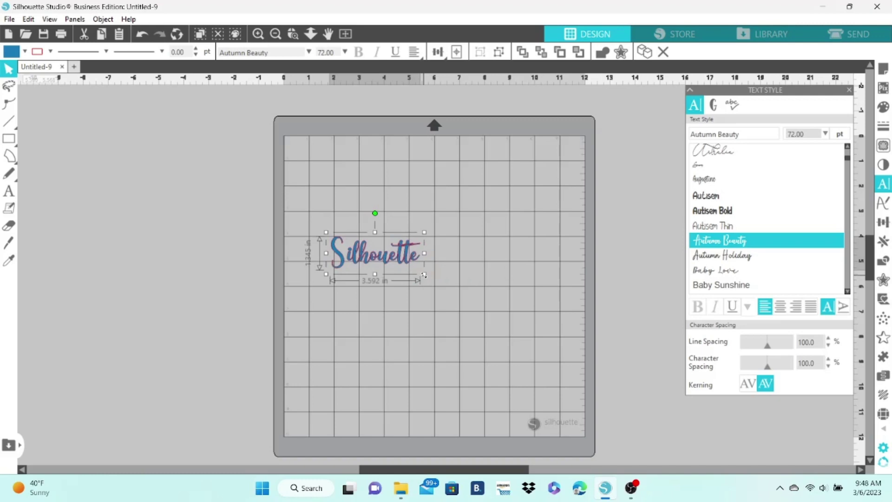
left_click_drag(423, 275, 569, 396)
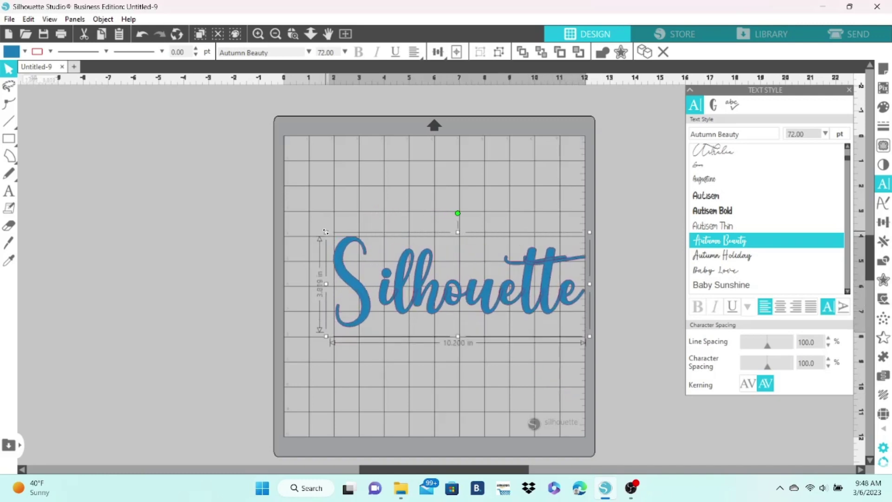
left_click_drag(325, 231, 293, 205)
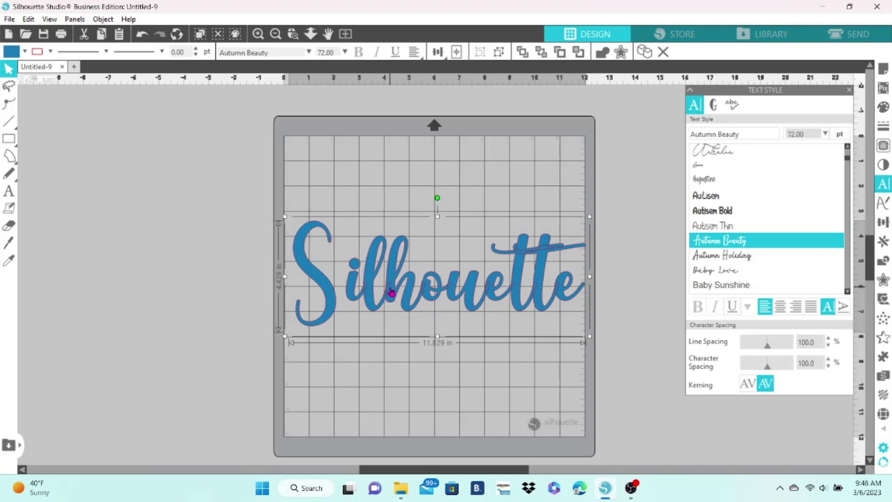
Step: Weld the letters into connected cut shapes and group them into a single object
left_click(883, 260)
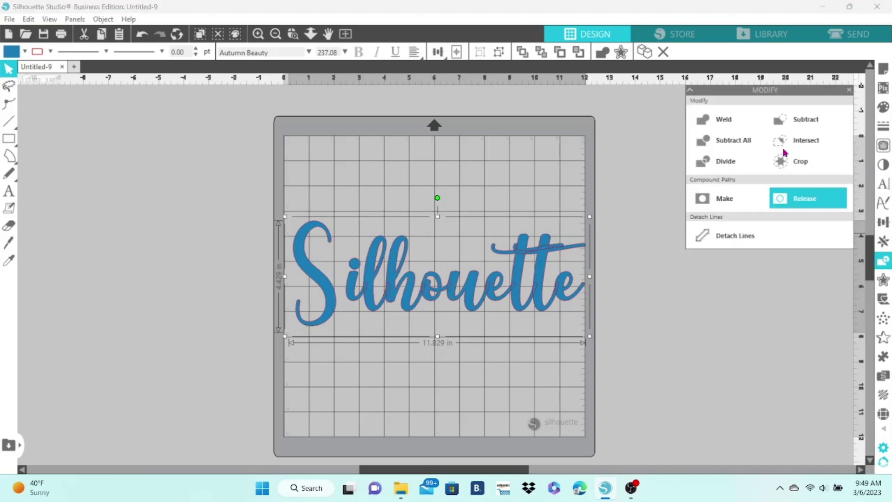
right_click(562, 303)
left_click(612, 300)
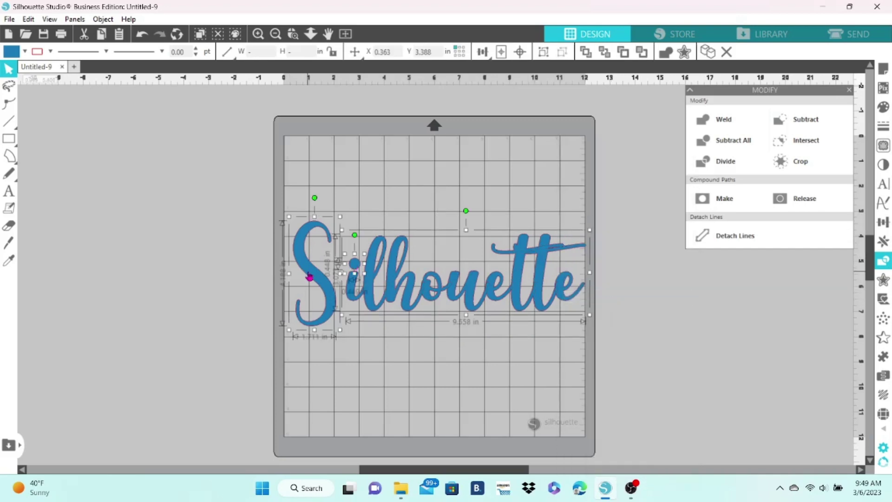
right_click(370, 279)
left_click(400, 341)
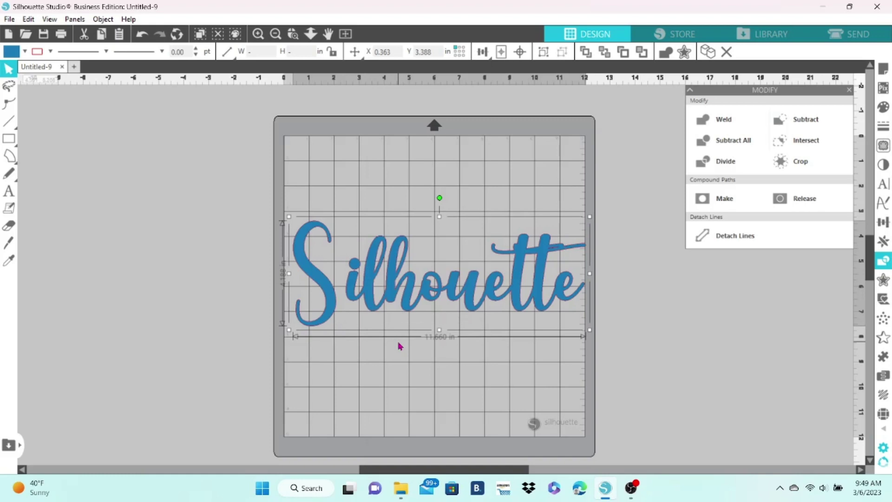
left_click(422, 360)
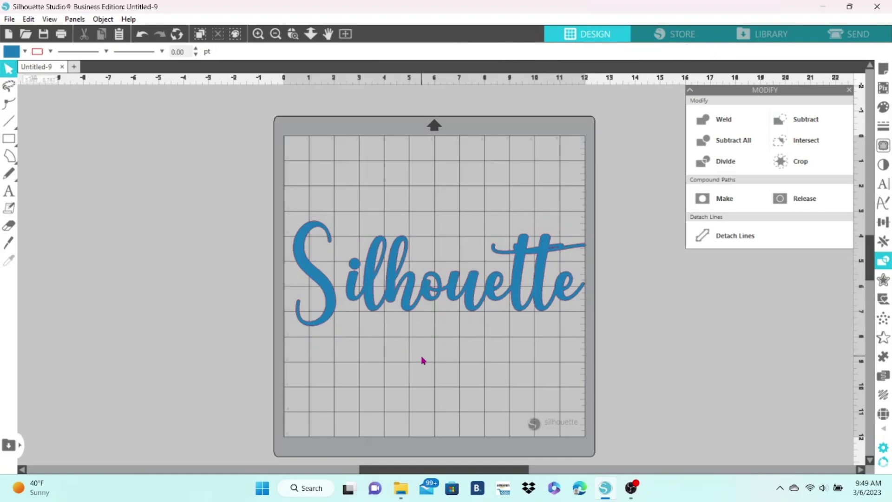
Step: Review the Silhouette text's cut settings on the Send tab, then go back to Design
left_click(835, 37)
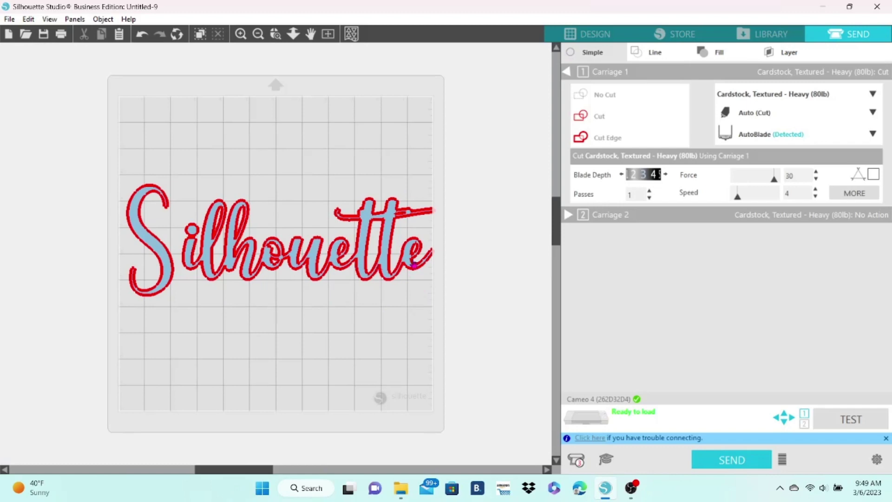
left_click(588, 34)
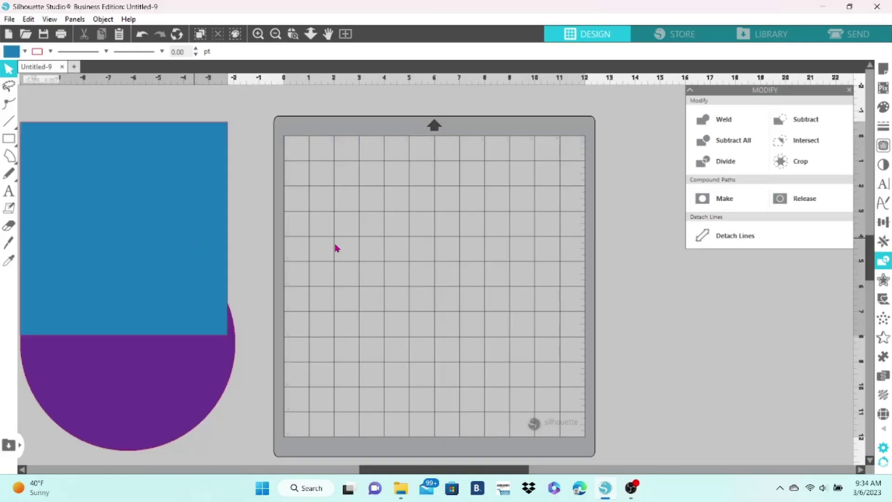
Step: Overlap the blue square and purple circle, apply Subtract All, and pull the shapes apart to inspect
left_click_drag(201, 245, 496, 302)
left_click_drag(205, 333, 650, 273)
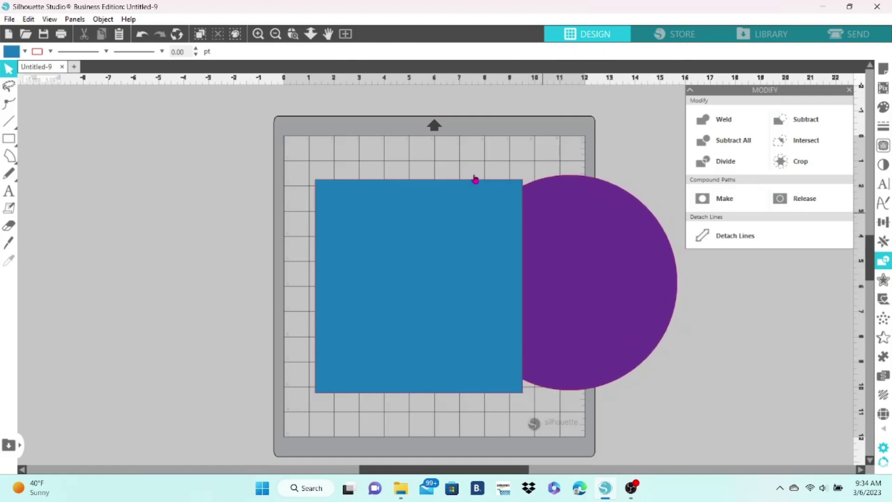
left_click(589, 260, "shift")
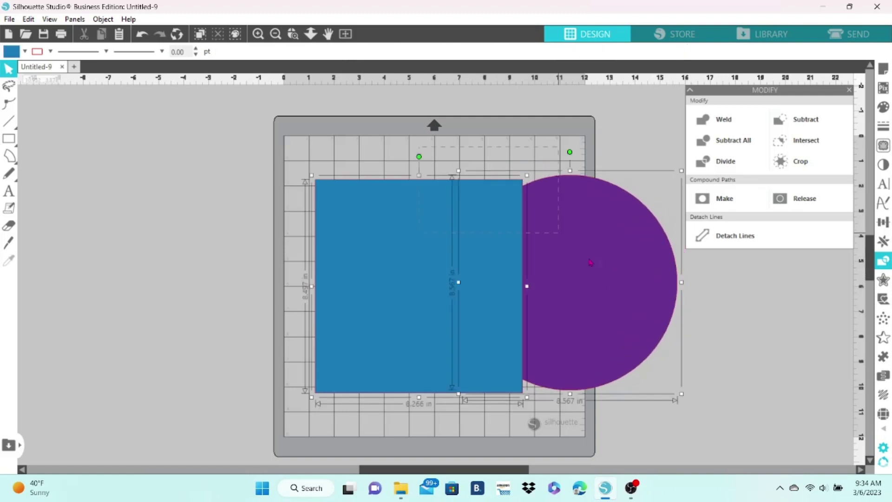
left_click(757, 146)
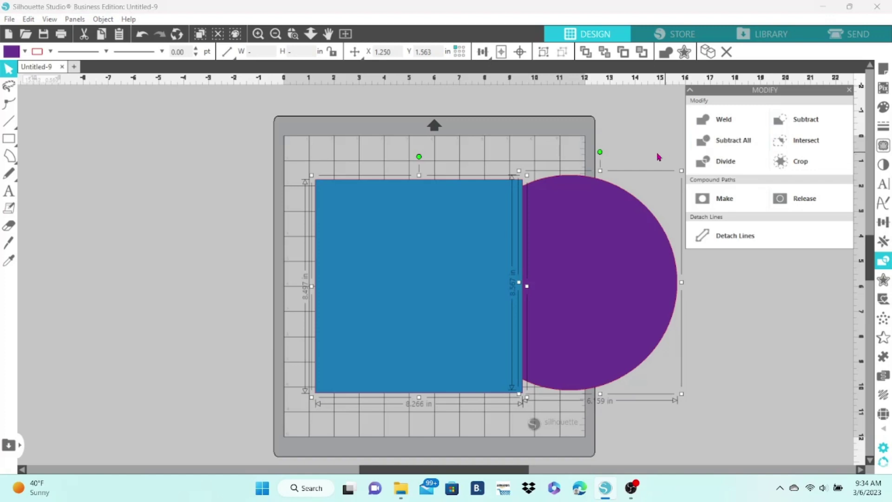
left_click_drag(433, 273, 366, 261)
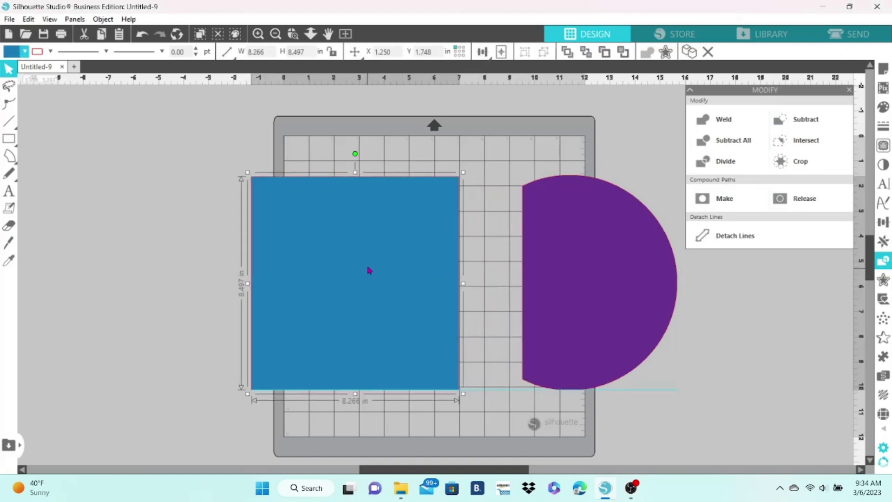
left_click_drag(582, 282, 535, 276)
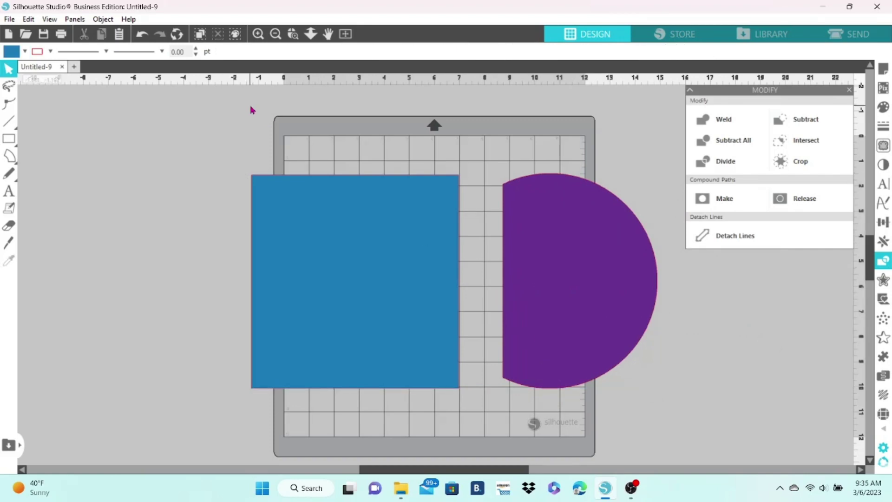
Step: Undo both moves, select both shapes and subtract the square's area from the circle
left_click(141, 33)
left_click(142, 33)
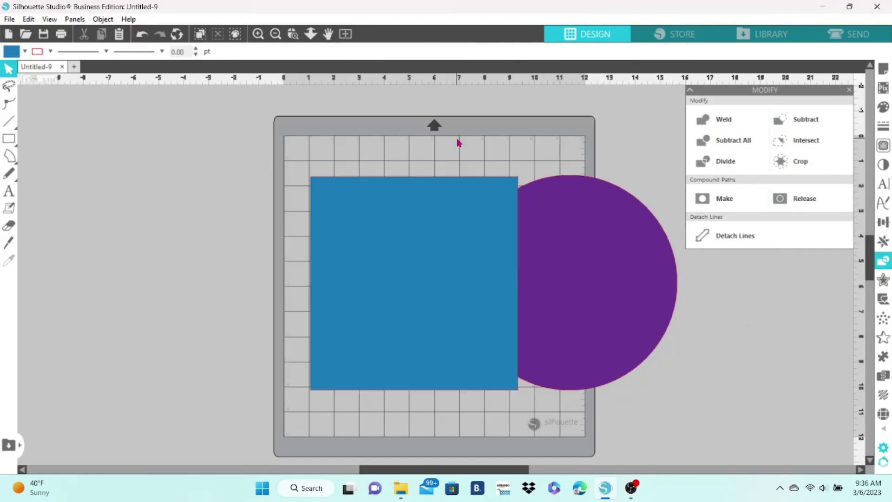
key("ctrl+a")
left_click(805, 119)
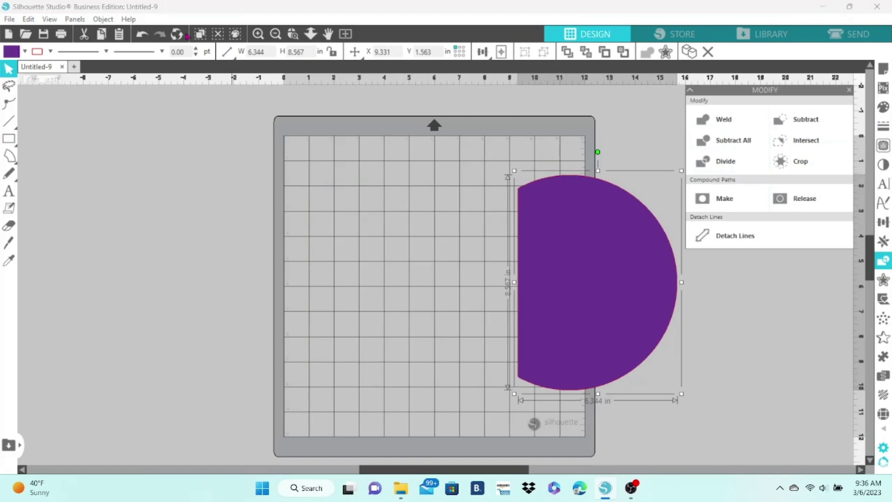
Step: Undo the subtraction and bring the purple circle in front of the square
left_click(142, 33)
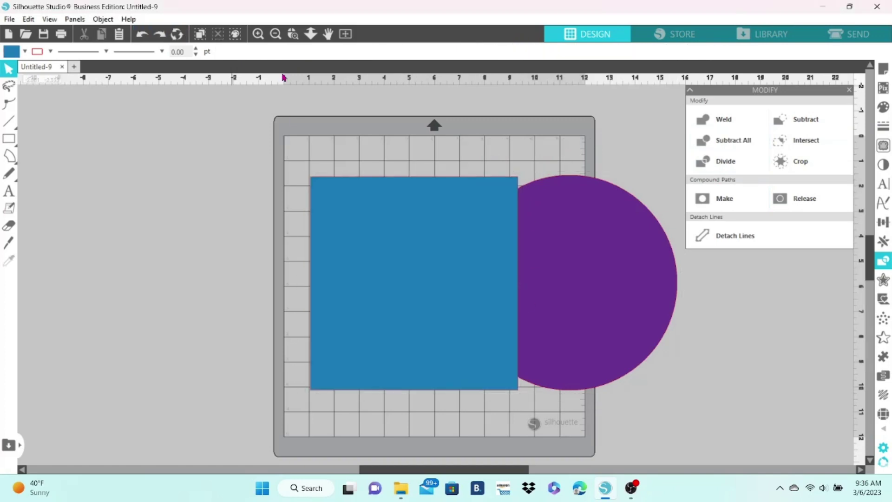
right_click(601, 244)
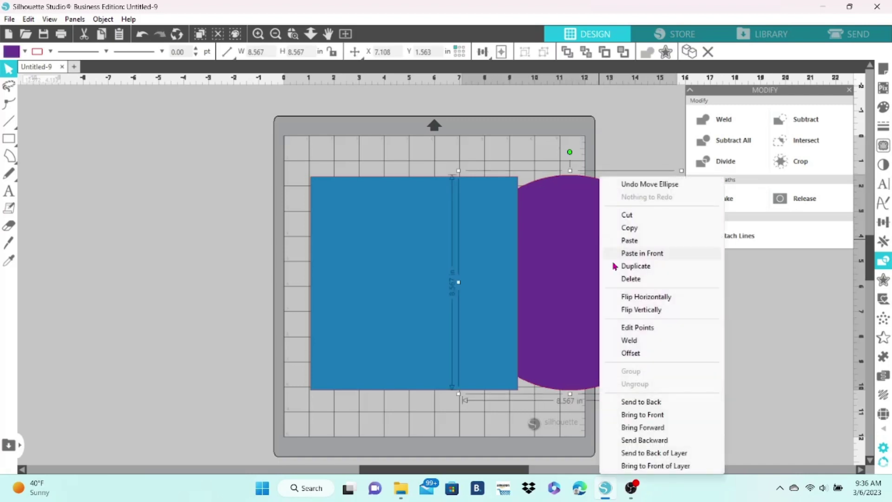
left_click(634, 417)
Step: Subtract the circle to notch the square, then draw a large blue ellipse on the mat
key("ctrl+a")
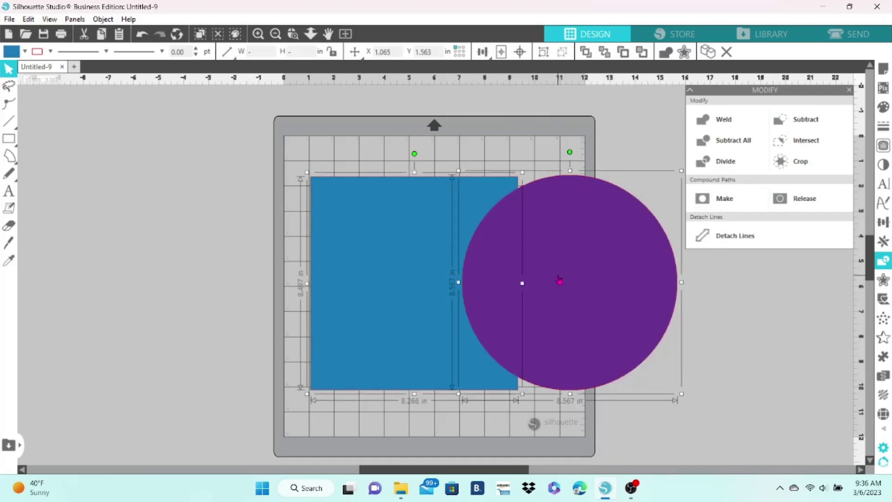
left_click(806, 119)
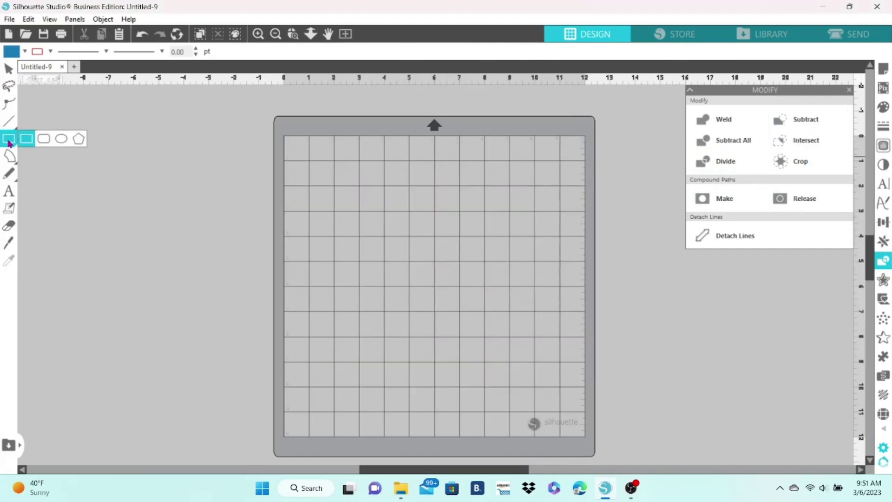
left_click_drag(366, 238, 501, 346)
Step: Draw a flat ellipse under the large one, copy it, and weld the pot's three ellipses together
left_click(438, 356)
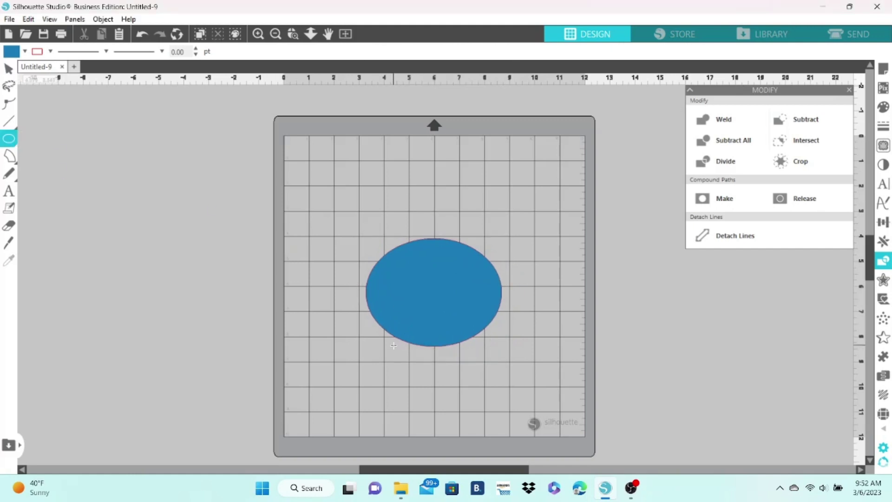
left_click_drag(390, 344, 446, 250)
key("ctrl+d")
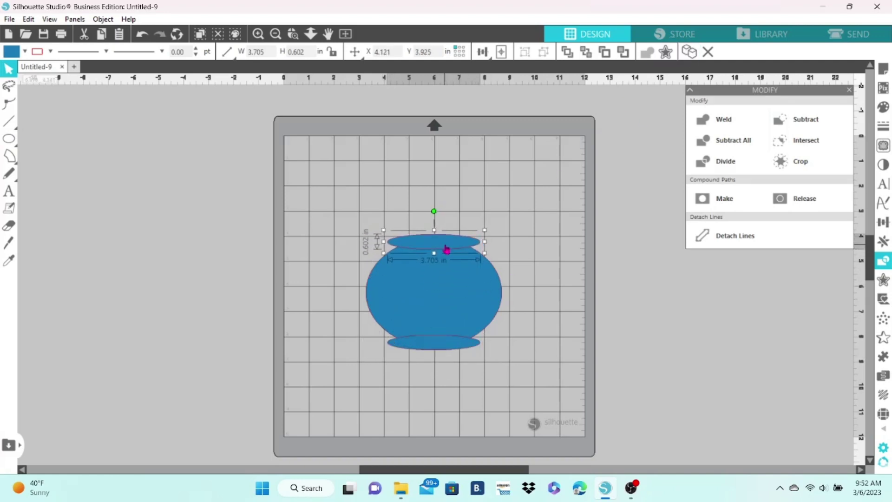
key("ctrl+v")
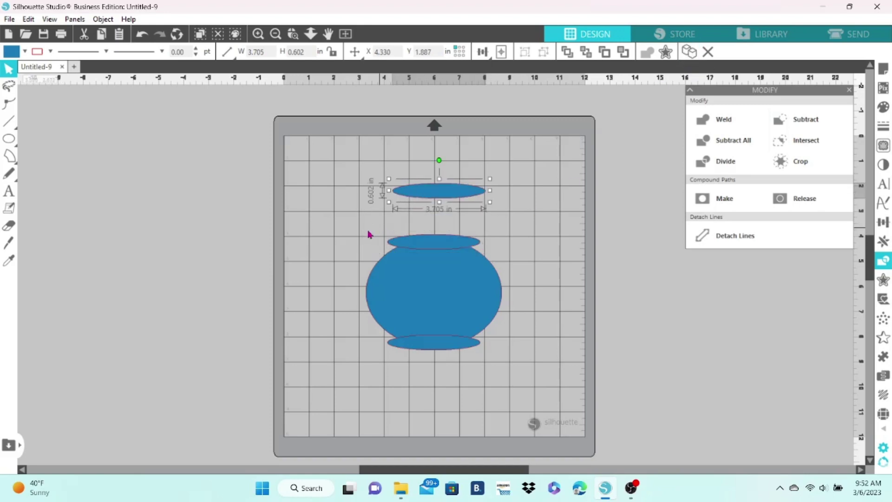
left_click_drag(353, 225, 513, 359)
left_click(706, 126)
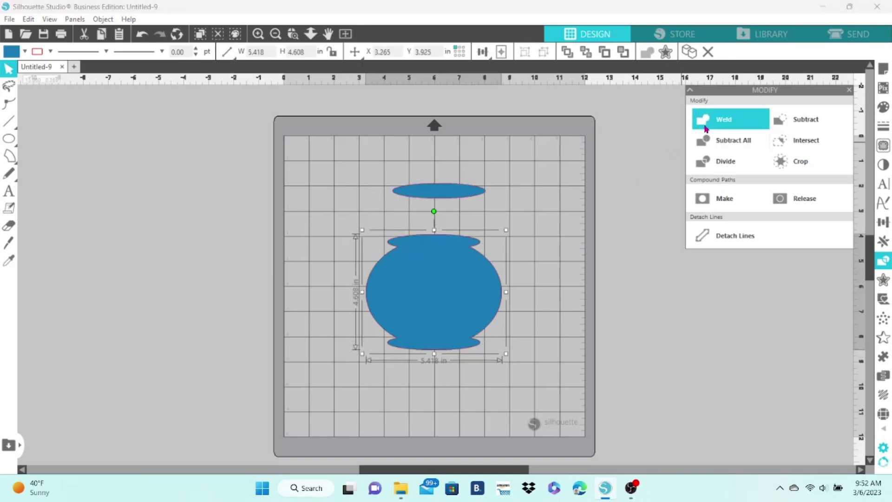
Step: Shrink the spare flat ellipse, fill it khaki, and place it on the pot's top
left_click(466, 194)
left_click_drag(489, 179, 480, 180)
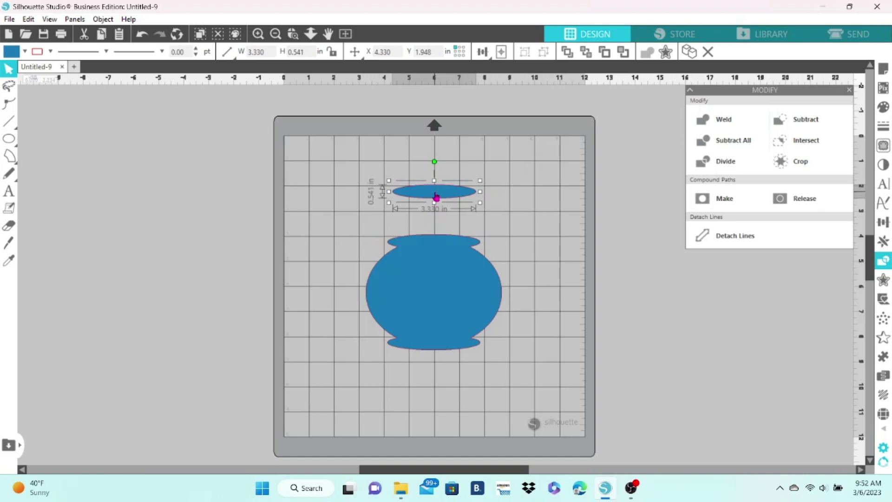
left_click(25, 52)
left_click(57, 78)
left_click_drag(428, 191, 436, 246)
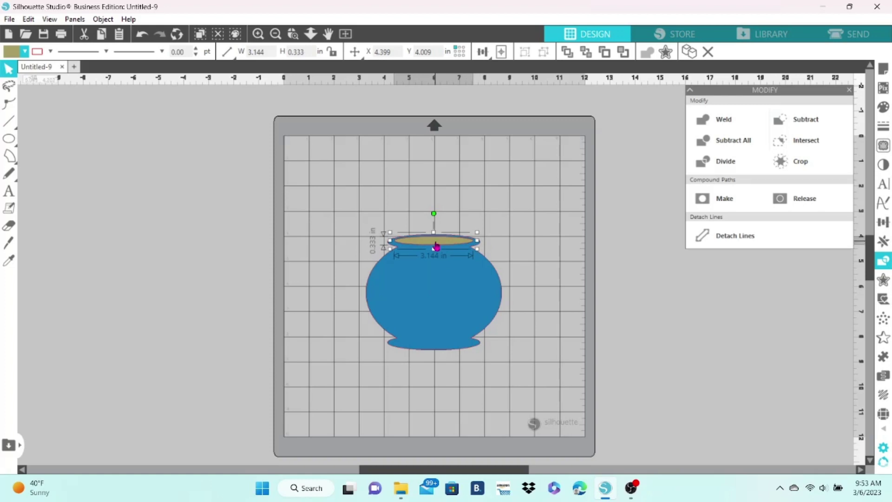
Step: Select the pot and khaki ellipse and apply Subtract All to hollow the rim
left_click(372, 213)
left_click(450, 277)
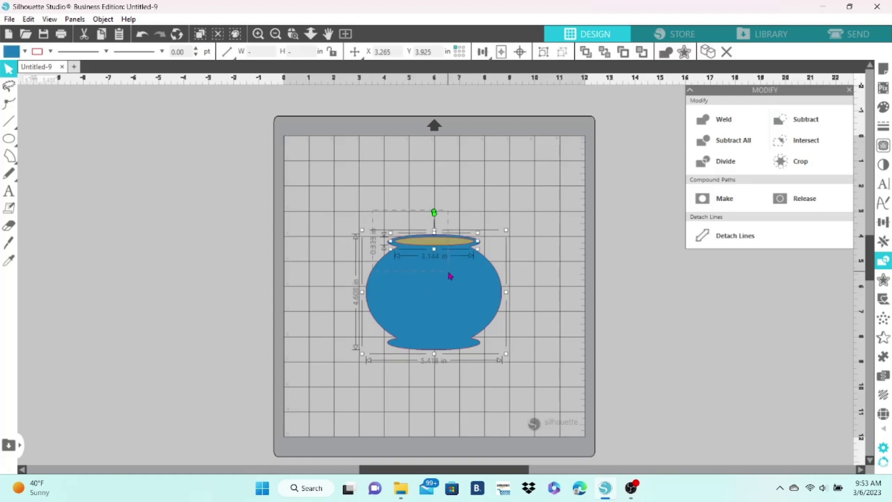
left_click_drag(345, 192, 474, 321)
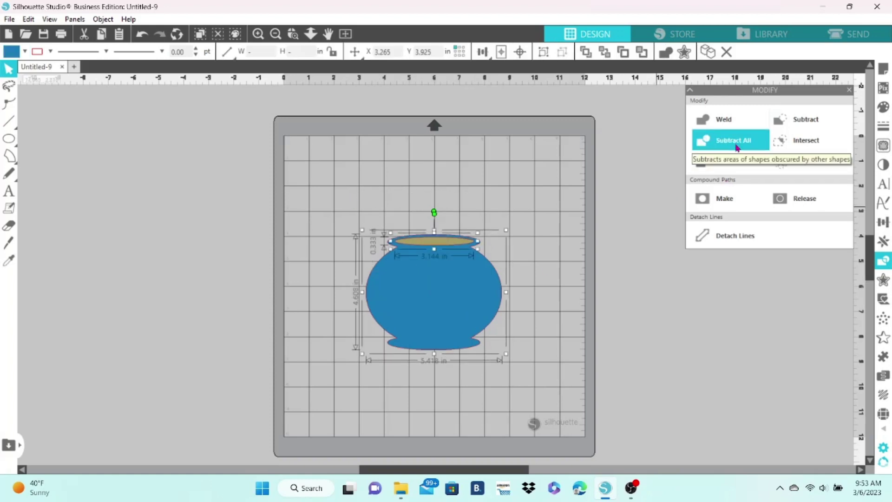
left_click(736, 147)
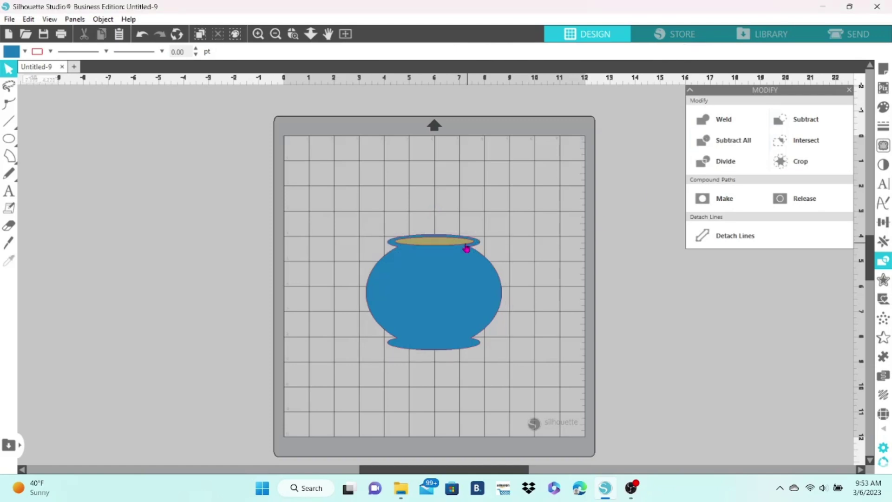
Step: Fill the pot black and set the khaki ellipse back into its opening
left_click_drag(463, 243, 468, 178)
left_click(456, 272)
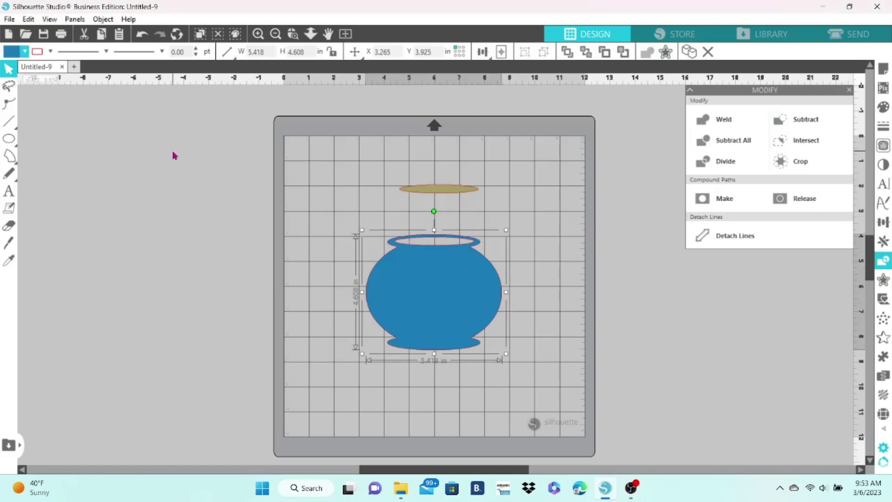
left_click(24, 52)
left_click(9, 65)
left_click_drag(427, 195, 423, 248)
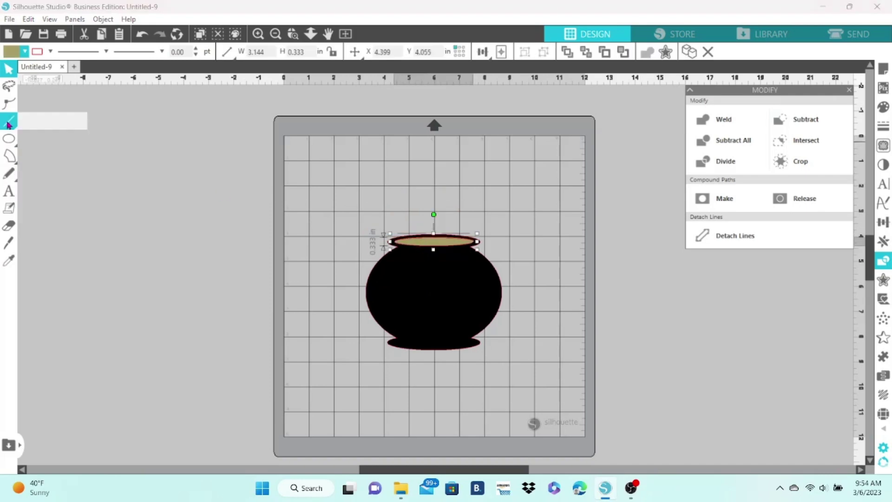
Step: Draw an arc left of the mat, convert it to a path, and fill it black
left_click(8, 155)
left_click(59, 154)
mouse_move(236, 185)
left_mouse_down()
mouse_move(251, 198)
mouse_move(228, 198)
mouse_move(134, 131)
mouse_move(166, 105)
left_mouse_up()
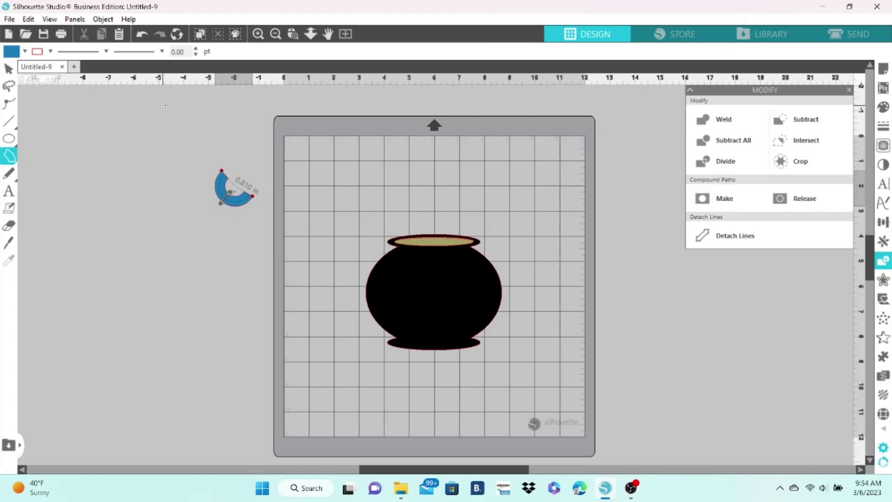
left_click_drag(195, 143, 195, 144)
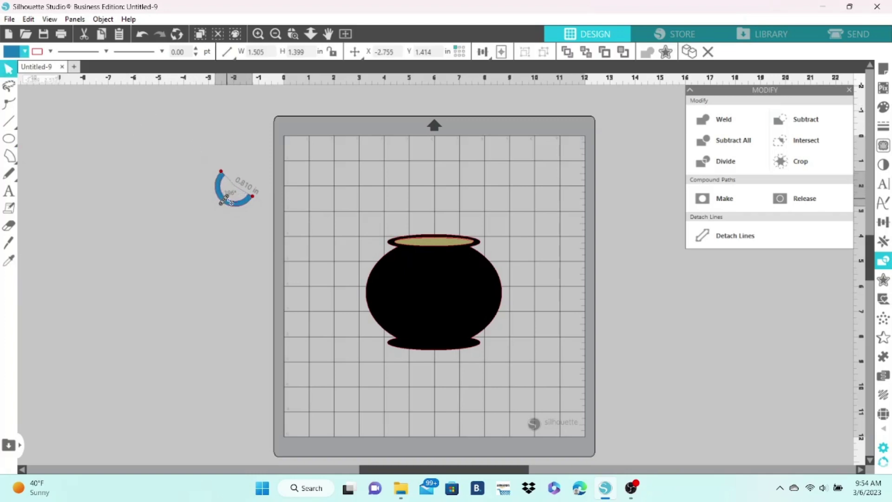
right_click(240, 210)
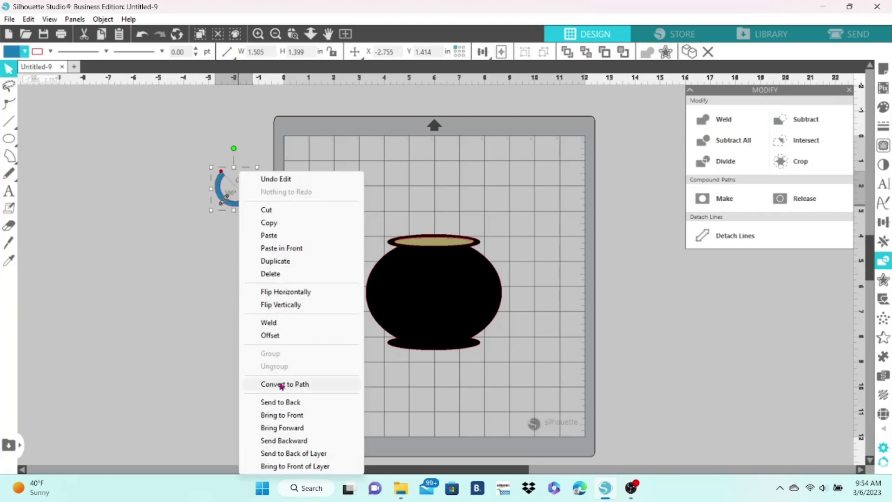
left_click(279, 382)
left_click(24, 51)
left_click(18, 74)
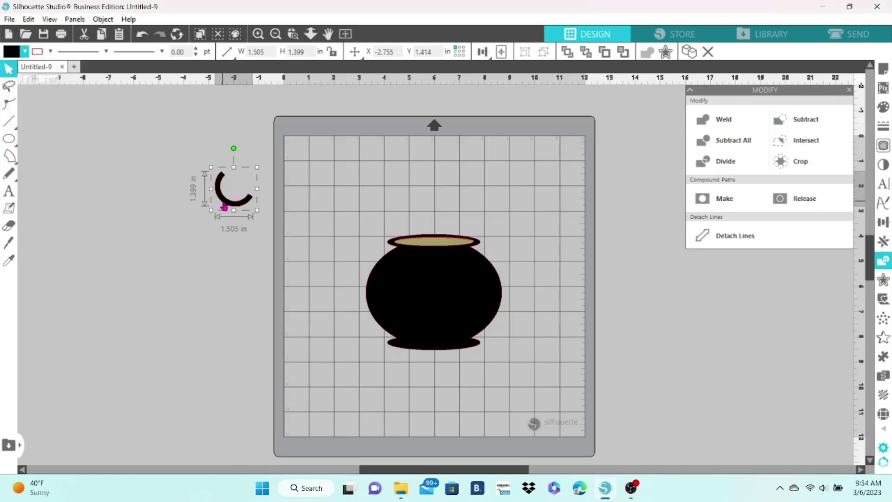
Step: Position and rotate two arcs as handles on the pot's left and right sides
left_click_drag(235, 186, 346, 262)
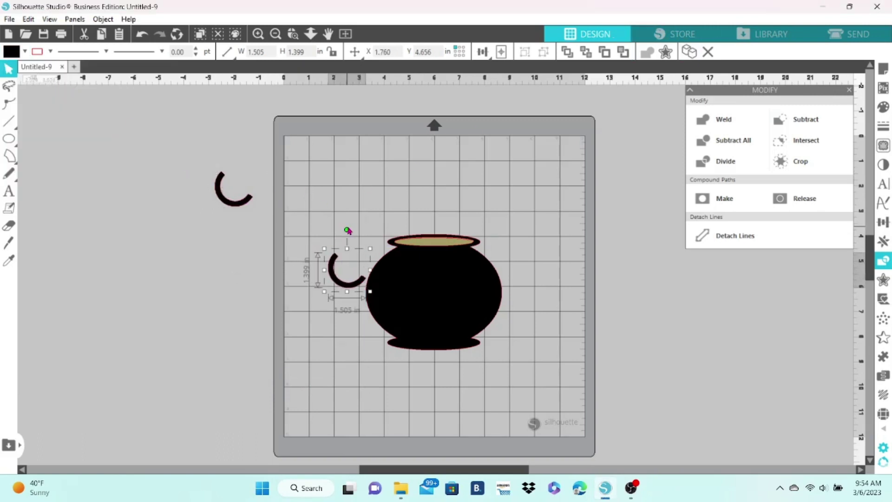
left_click_drag(346, 228, 376, 268)
left_click_drag(250, 205, 549, 295)
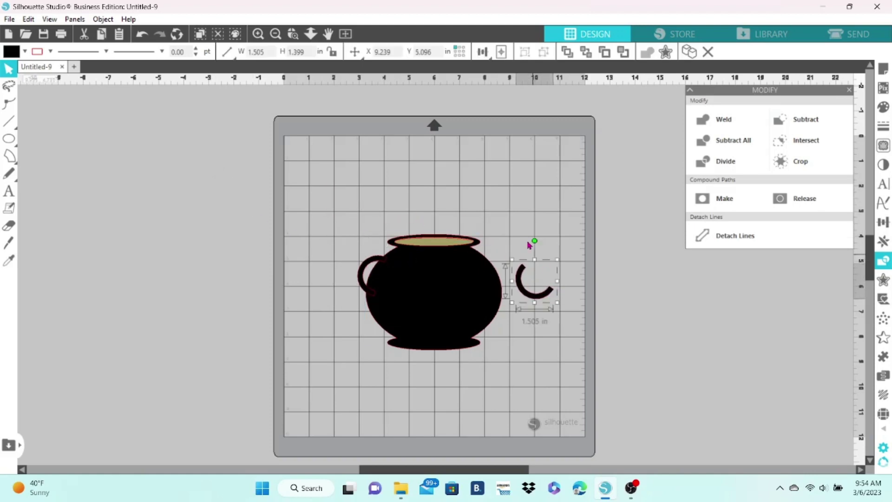
left_click_drag(516, 267, 510, 294)
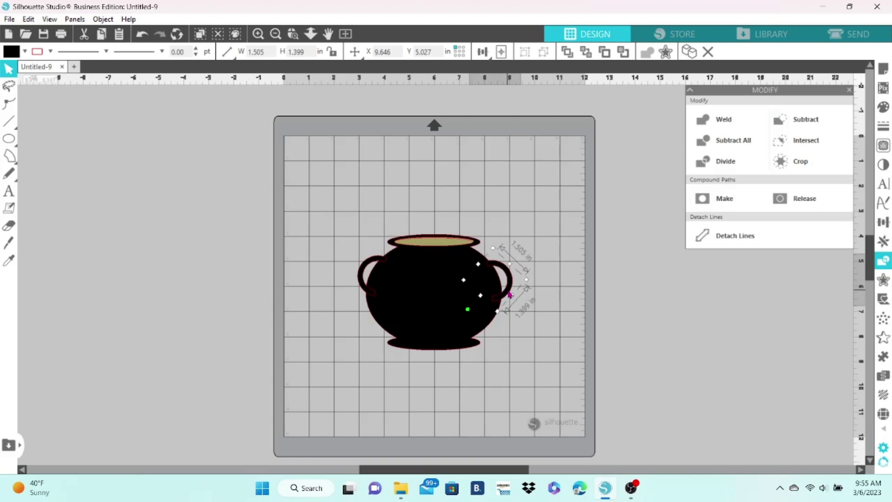
Step: Weld the pot and both handles, move the tan rim oval up, and preview the cut lines
left_click_drag(309, 281, 535, 307)
right_click(487, 312)
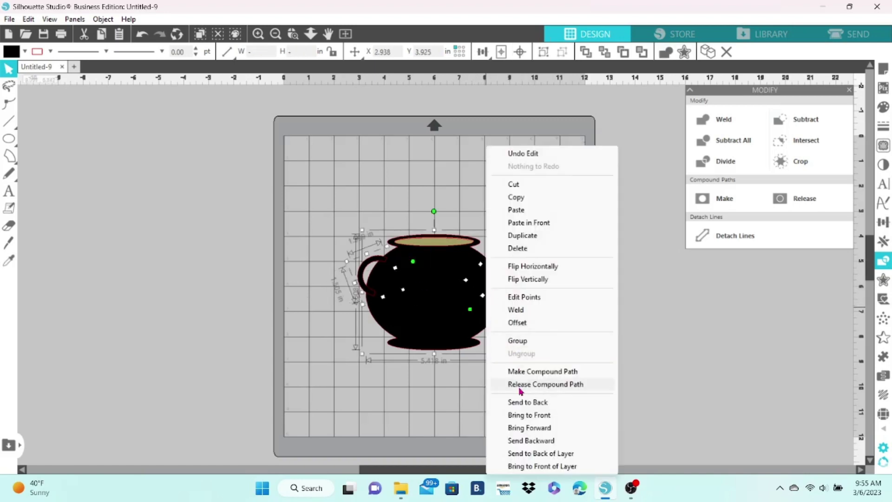
left_click(517, 309)
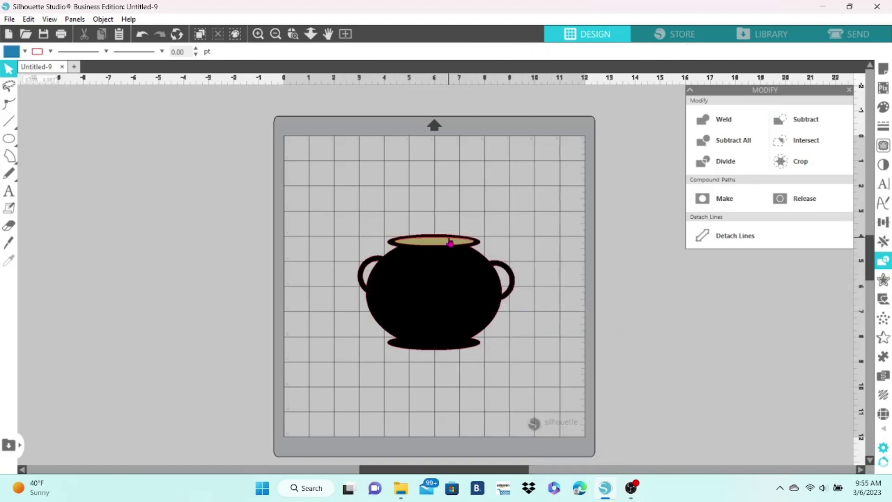
left_click_drag(450, 239, 449, 189)
left_click(852, 38)
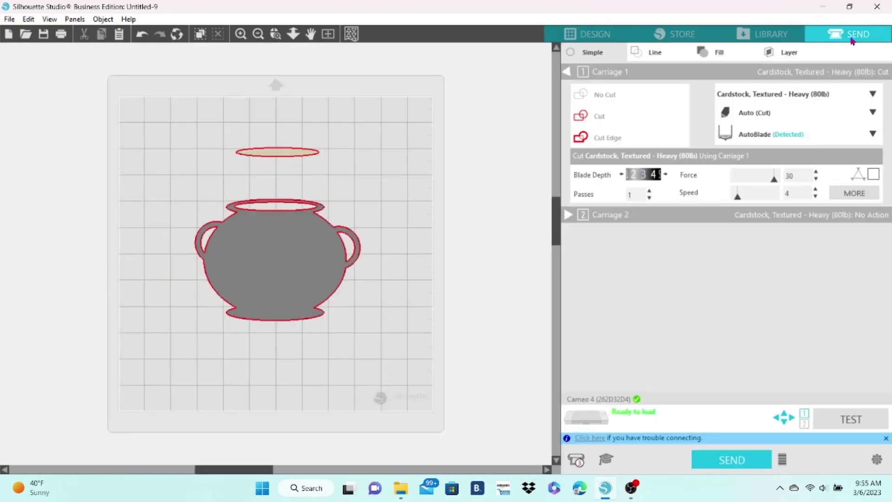
left_click(590, 37)
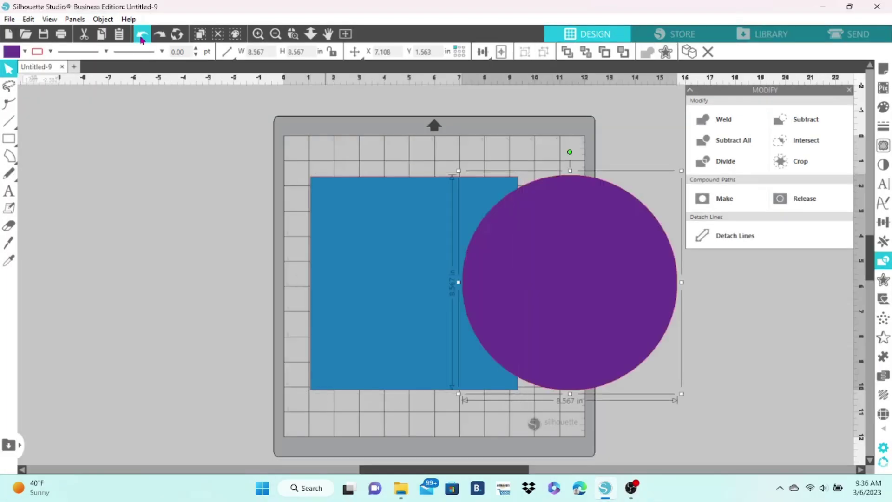
Step: Divide the overlapping square and circle, pull the pieces apart to inspect, then undo
key("ctrl+b")
left_click(253, 156)
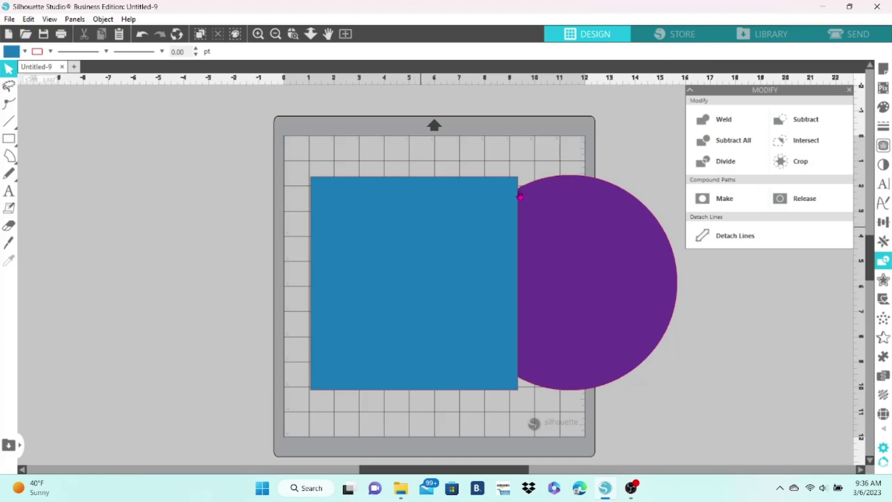
left_click_drag(410, 160, 588, 287)
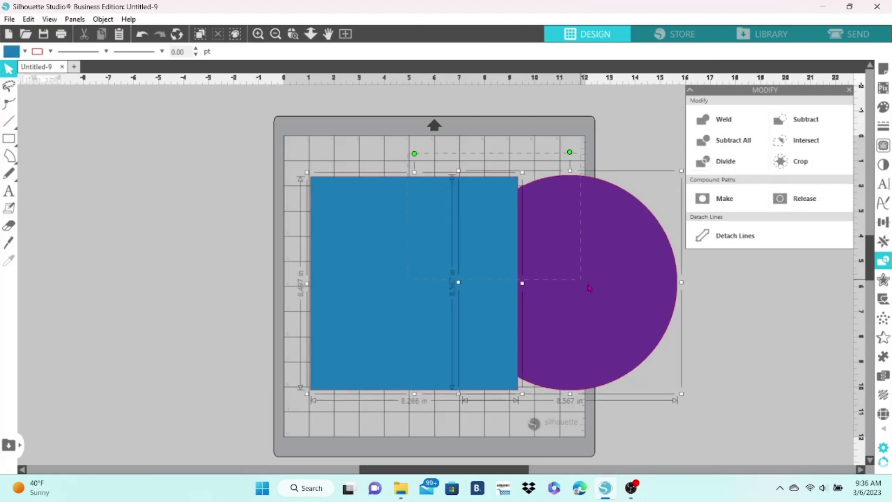
left_click(723, 160)
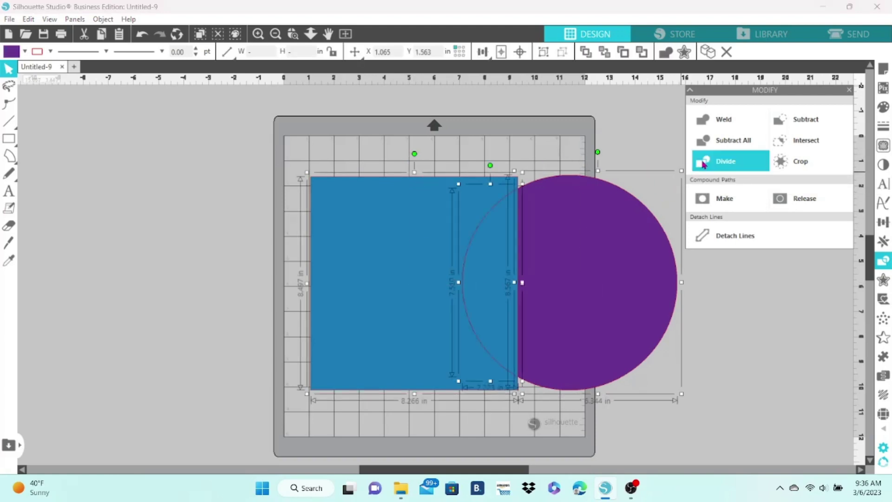
left_click(571, 132)
left_click_drag(602, 234, 641, 244)
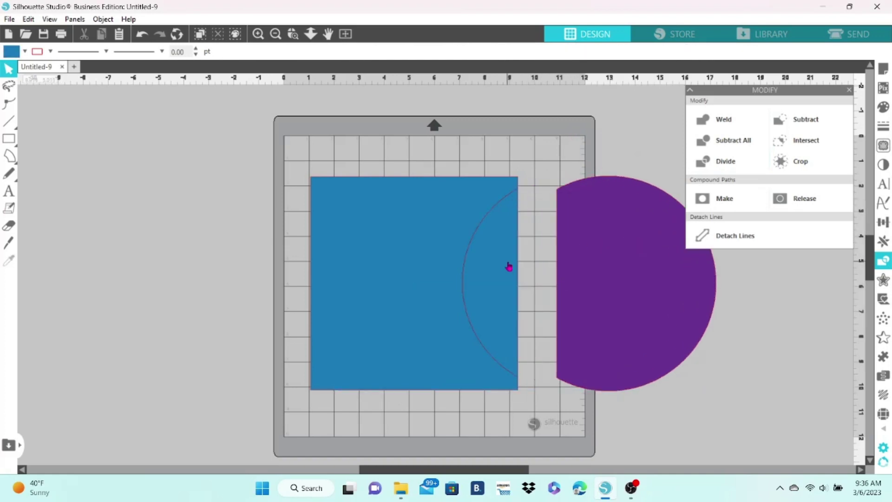
left_click_drag(507, 265, 532, 269)
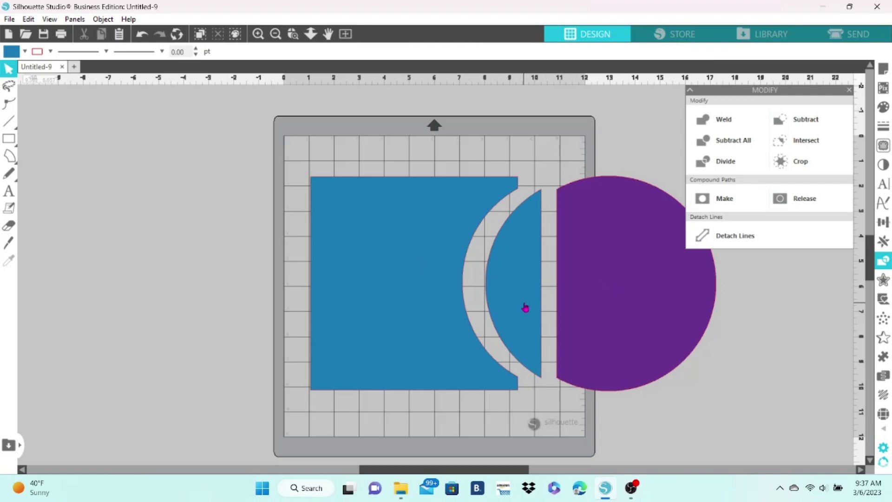
left_click(141, 35)
left_click(141, 36)
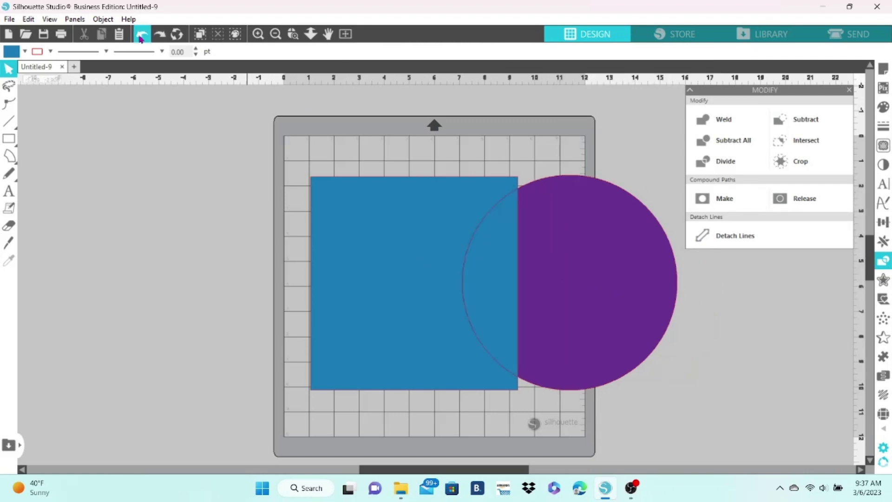
left_click(141, 35)
Step: Bring the purple circle in front of the blue square
left_click(511, 139)
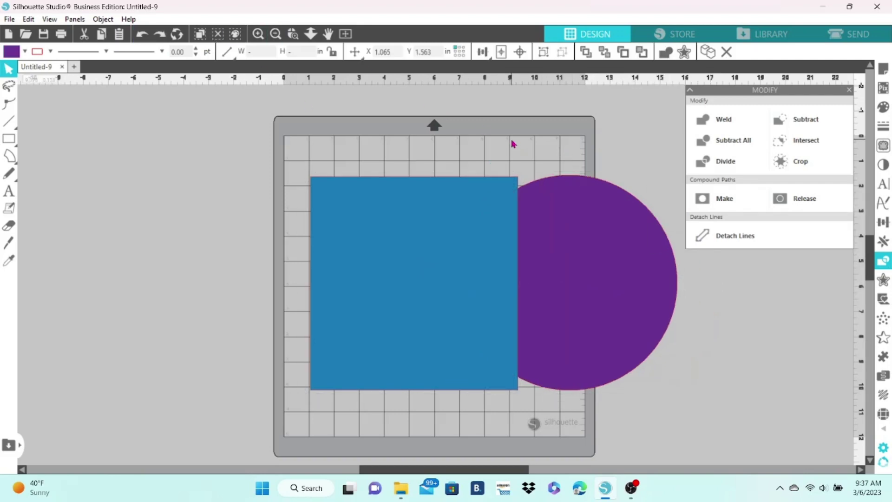
left_click(578, 251)
right_click(577, 250)
left_click(546, 264)
right_click(546, 264)
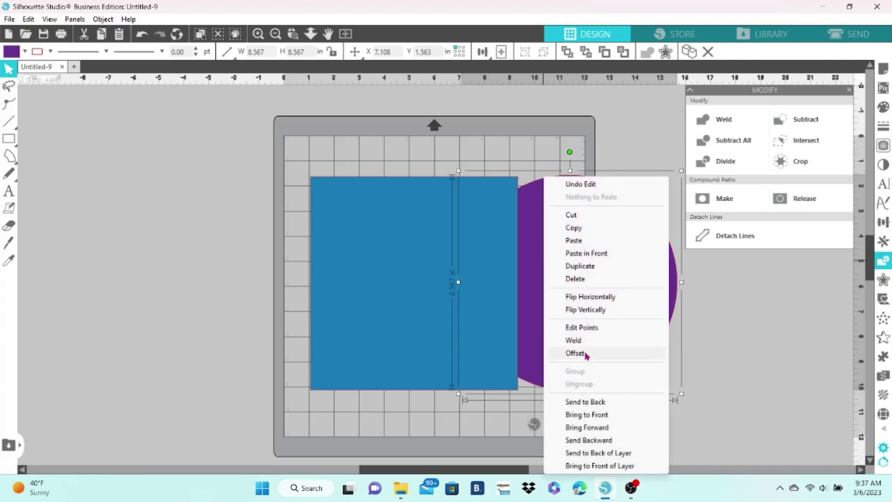
left_click(589, 414)
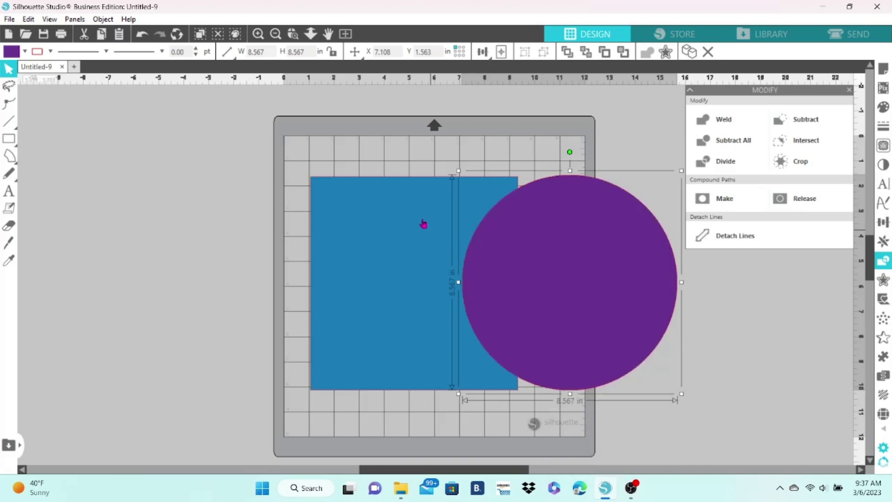
Step: Divide the shapes again, shift the pieces apart to show the cut-out, then undo to the whole circle
left_click(422, 180)
left_click(597, 215, "shift")
left_click(708, 163)
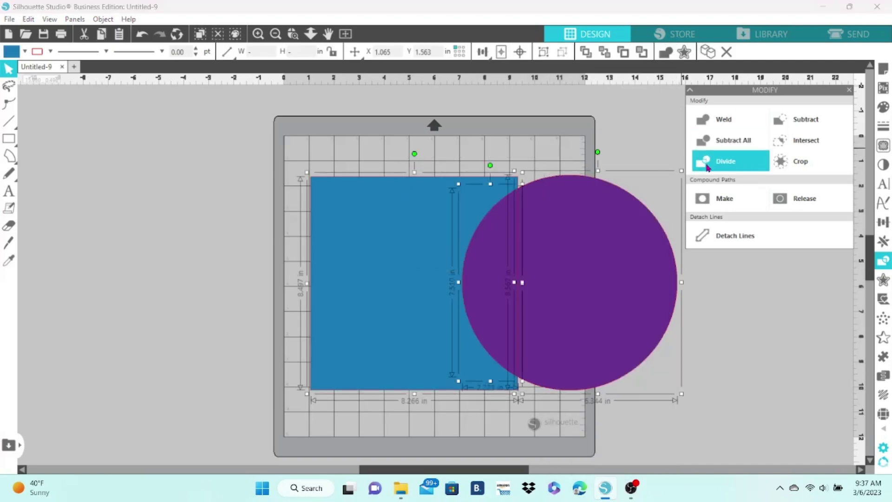
left_click(742, 334)
left_click(663, 319)
key("Right")
key("Right")
key("Right")
key("Right")
key("Right")
key("Right")
key("Right")
key("Right")
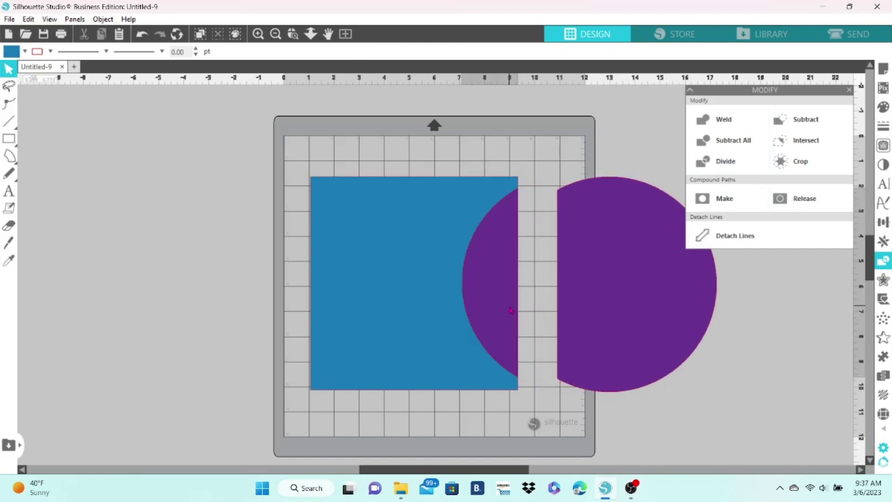
left_click_drag(510, 310, 535, 312)
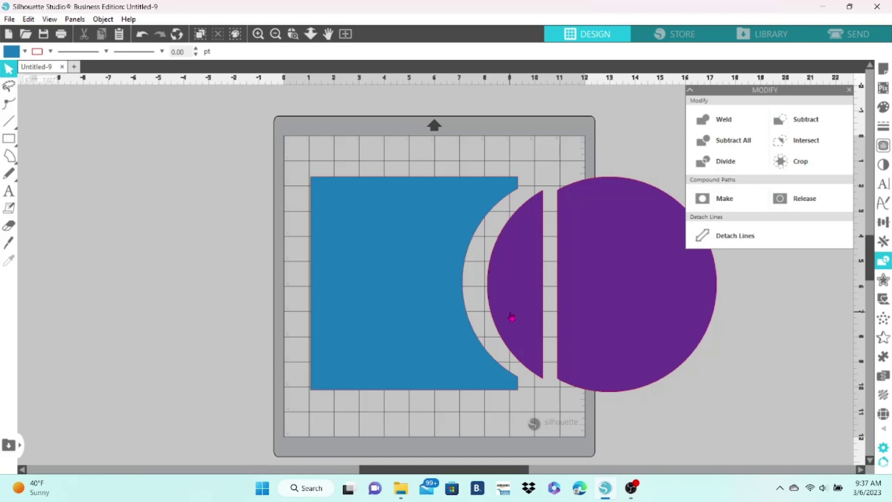
left_click(139, 36)
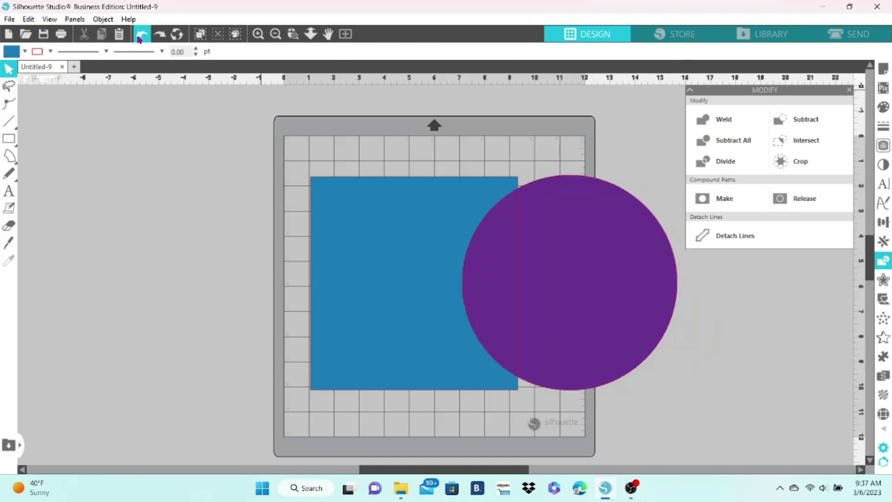
left_click(139, 36)
left_click(140, 36)
left_click(140, 36)
left_click(140, 37)
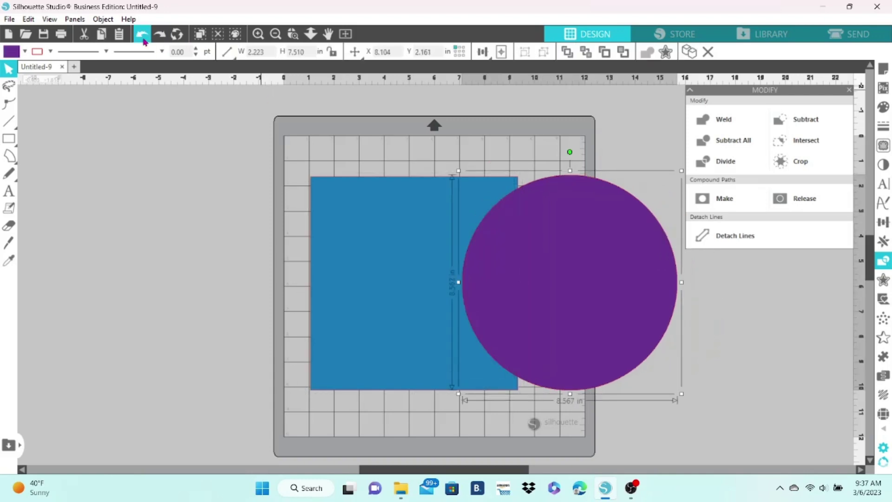
Step: Select both shapes and apply Crop, leaving a flat-edged purple part circle
left_click(251, 177)
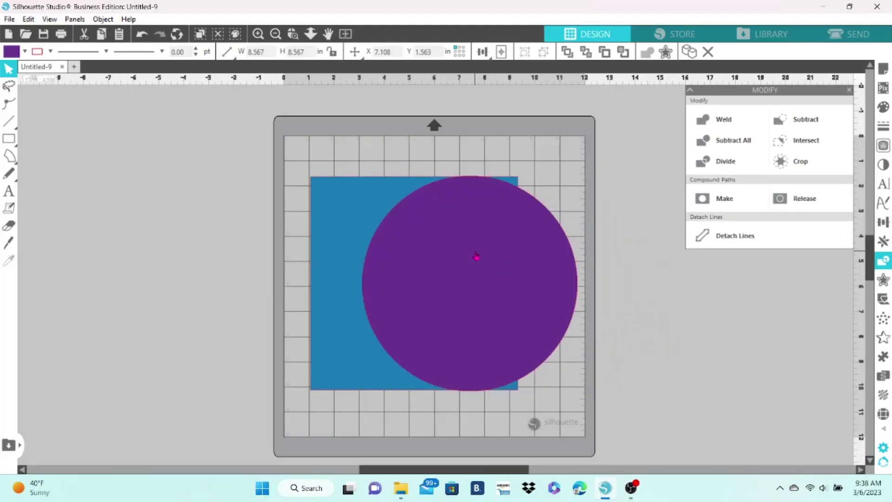
key("ctrl+a")
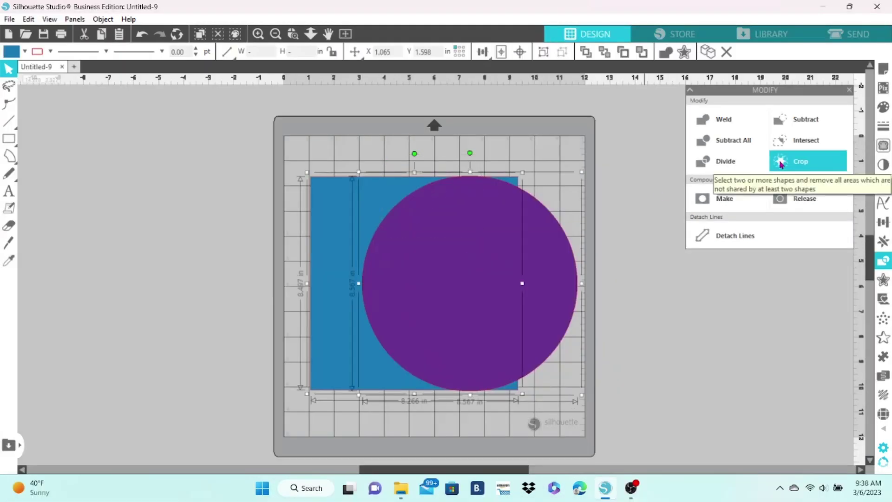
left_click(781, 164)
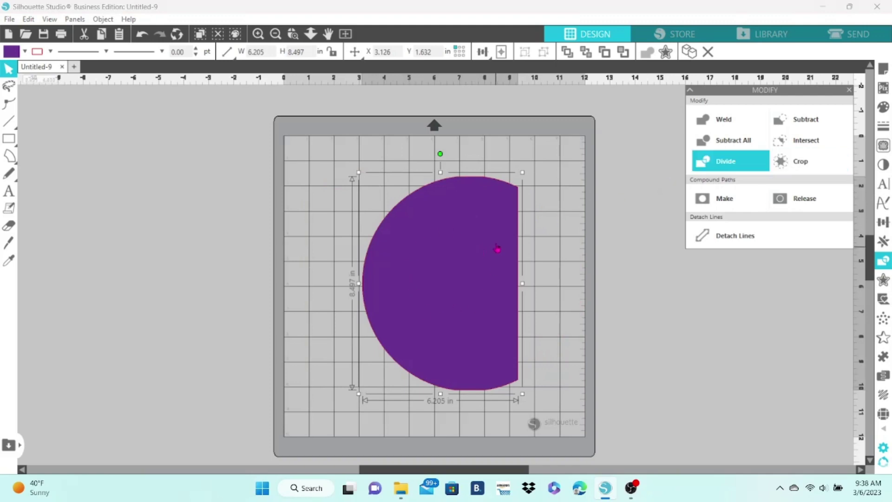
Step: Delete the cropped shape, merge in the basketball3 cheer image, and move it left of the mat
key("Delete")
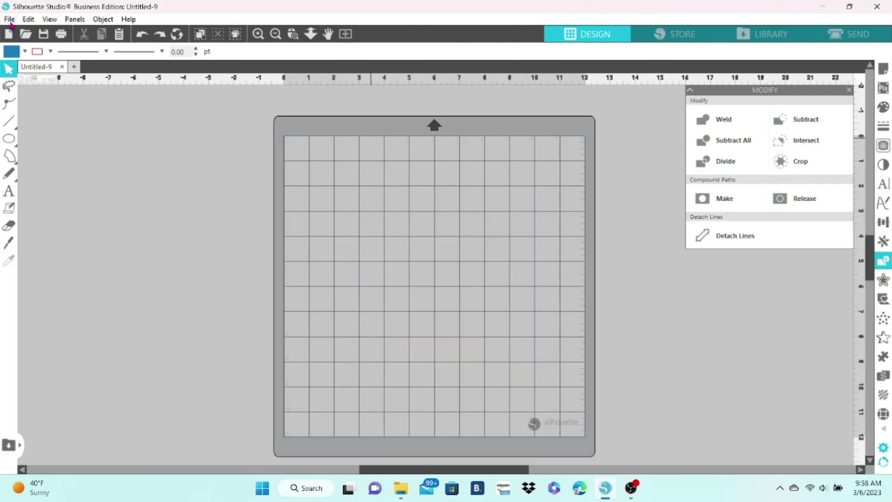
left_click(9, 19)
left_click(23, 96)
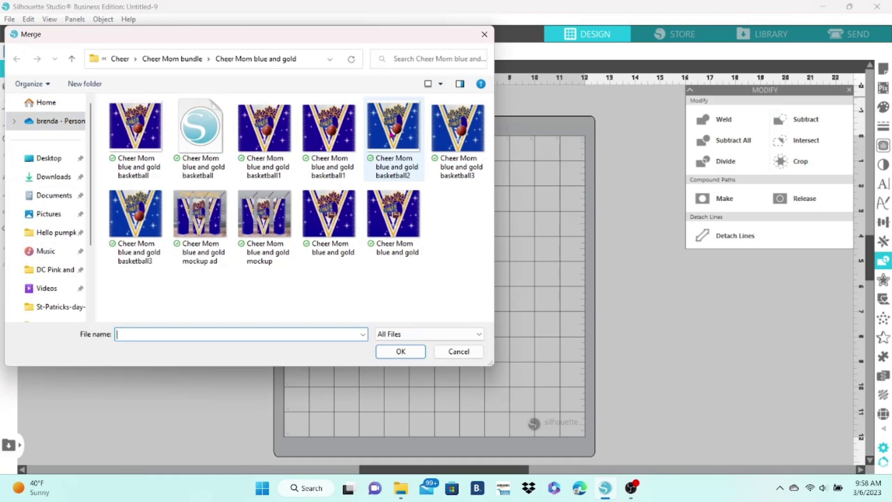
double_click(460, 135)
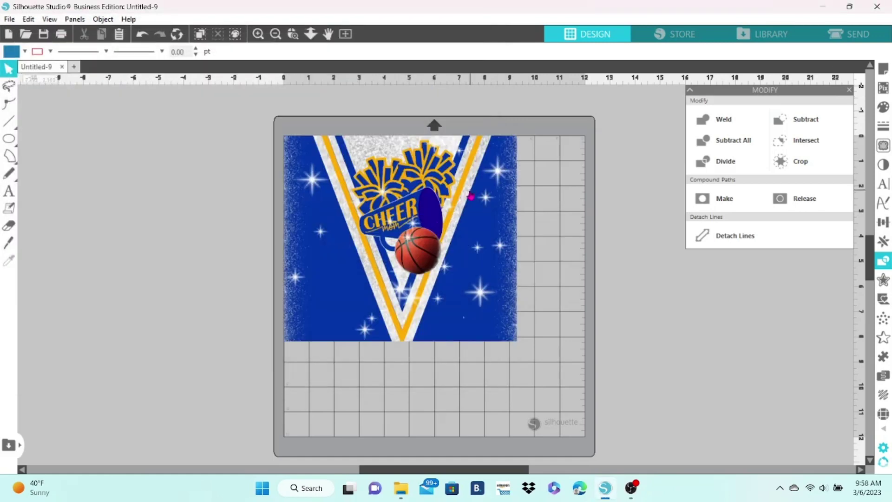
left_click_drag(408, 294, 180, 288)
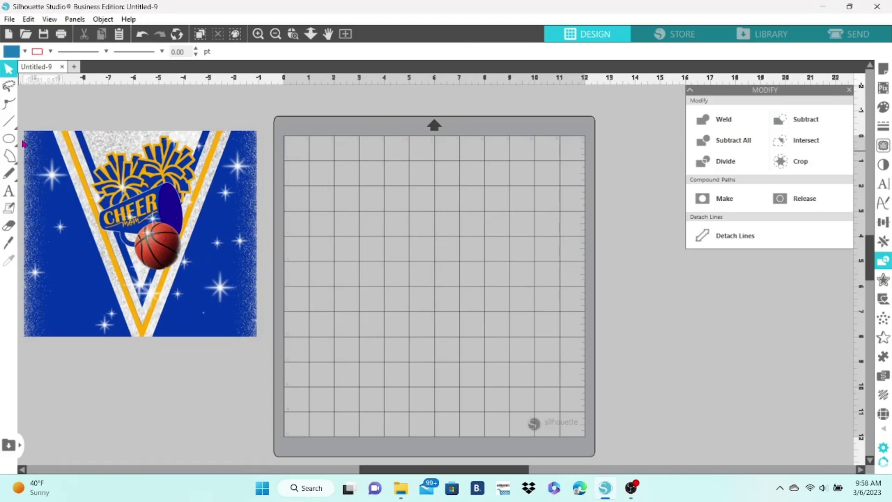
Step: Draw a large blue 11.229 × 8.544 in rectangle covering most of the mat
left_click(8, 138)
mouse_move(340, 194)
left_mouse_down()
mouse_move(555, 324)
mouse_move(640, 405)
mouse_move(619, 409)
left_mouse_up()
left_click_drag(564, 360, 516, 334)
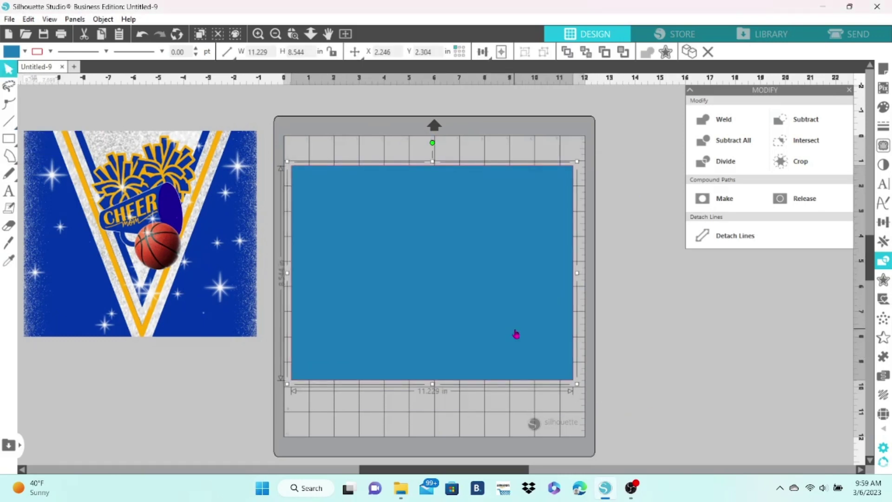
Step: Draw a tall thin rectangle, fill it black, and tilt it diagonally over the blue rectangle
left_click(8, 138)
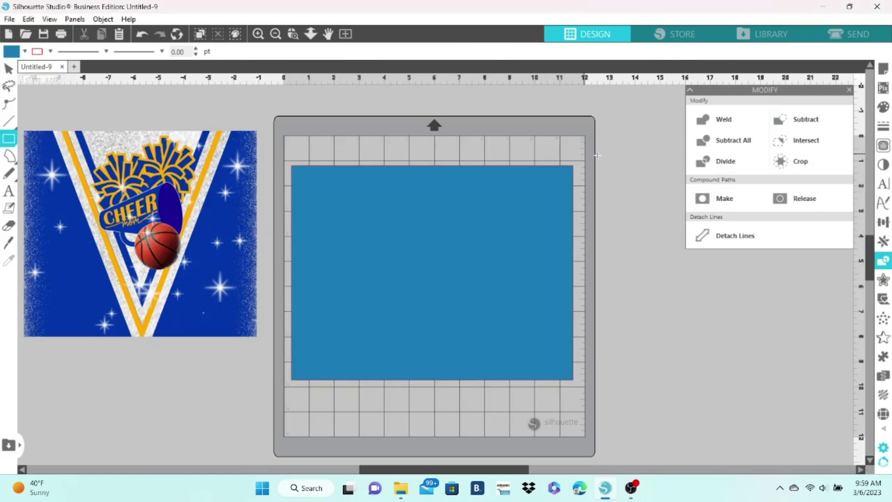
left_click_drag(604, 157, 610, 434)
left_click(25, 52)
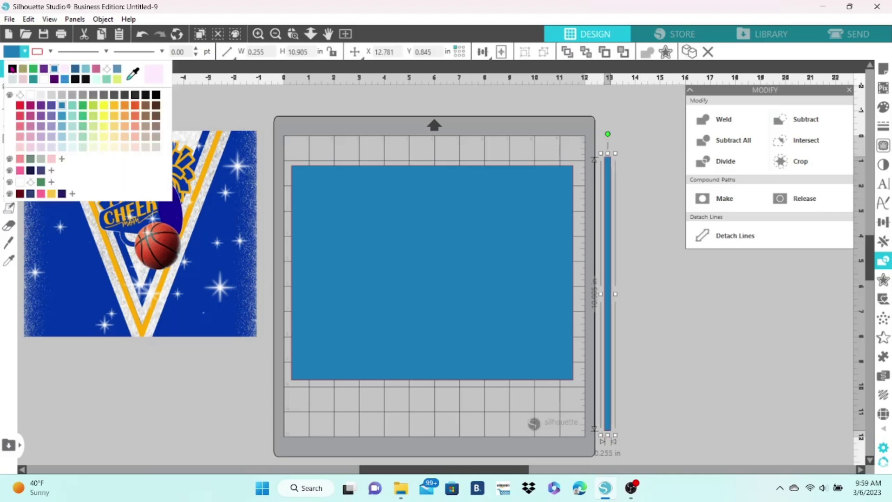
left_click(12, 69)
left_click_drag(610, 224, 417, 186)
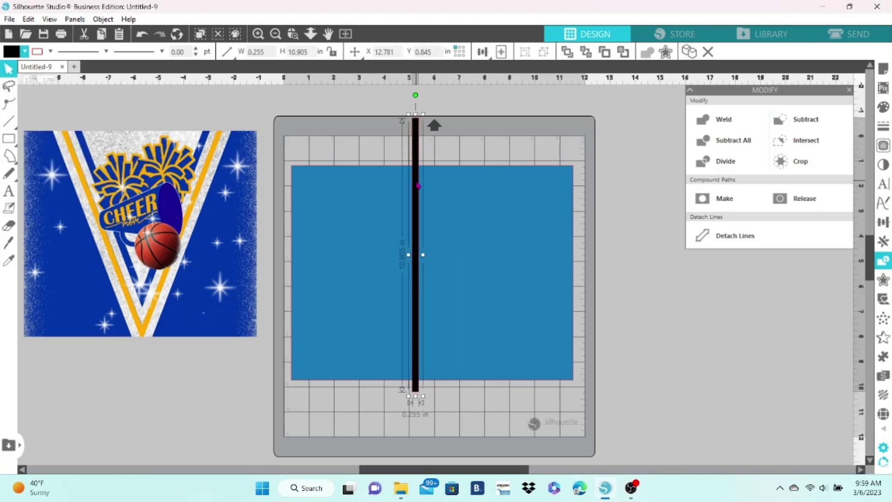
left_click_drag(414, 94, 351, 158)
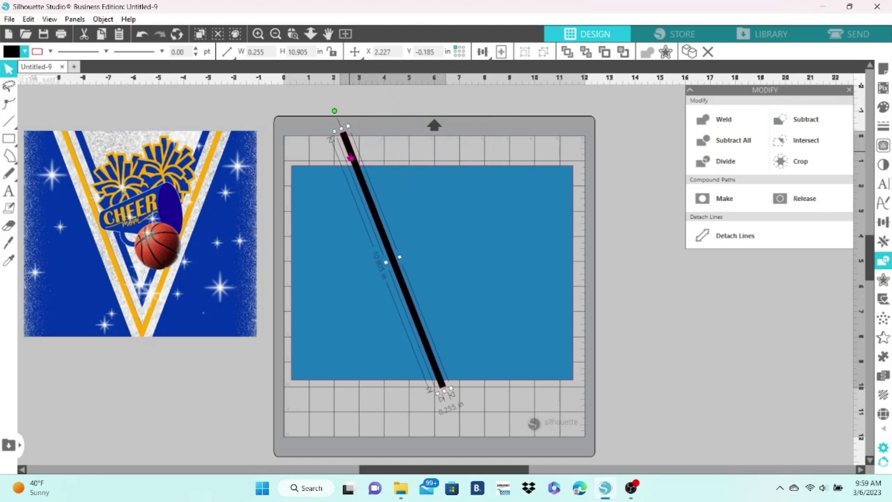
Step: Duplicate the black bar, flip the copy horizontally, and move it right to form a V
left_click(688, 56)
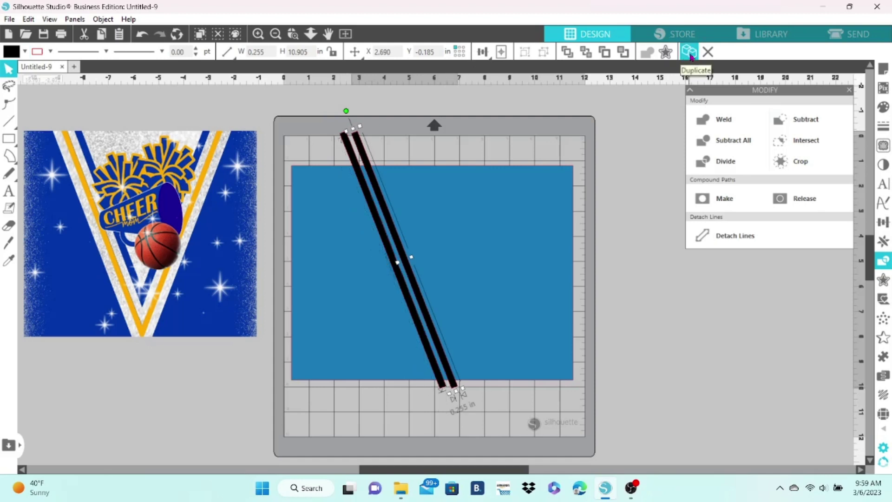
right_click(376, 187)
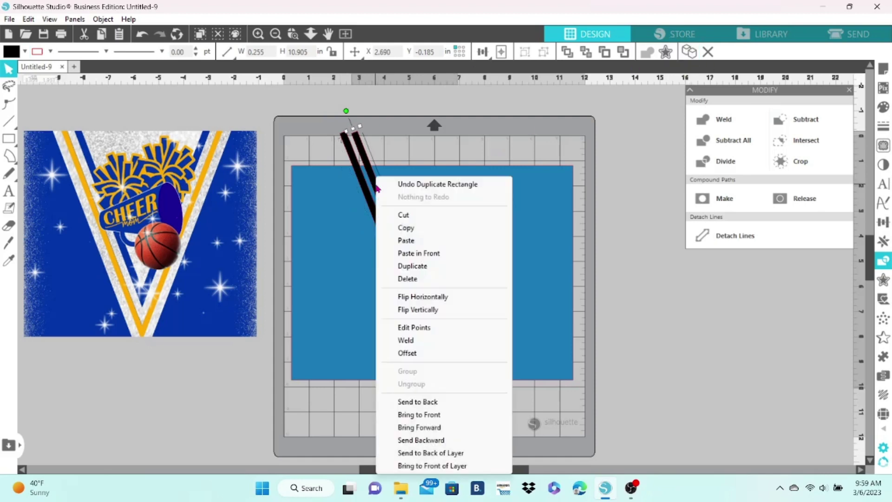
left_click(417, 296)
left_click_drag(418, 245, 499, 245)
Step: Weld the two black bars into one V, then divide the blue rectangle along it
left_click_drag(321, 113, 561, 156)
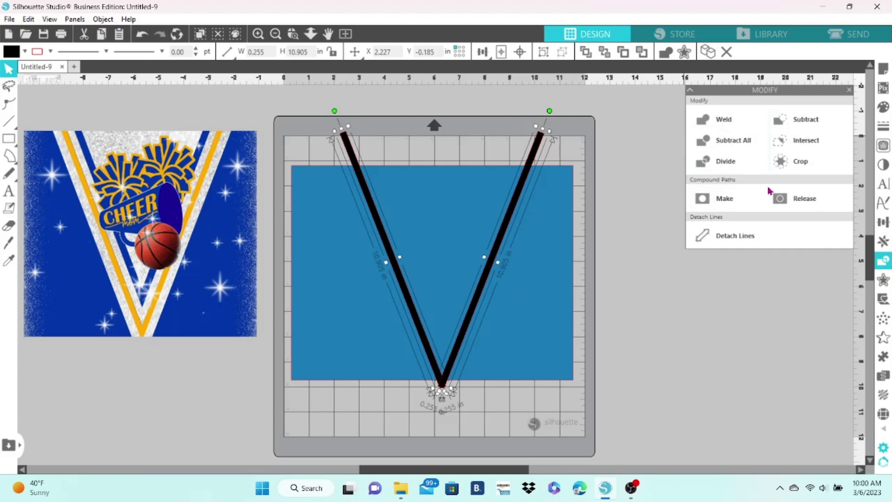
left_click(727, 126)
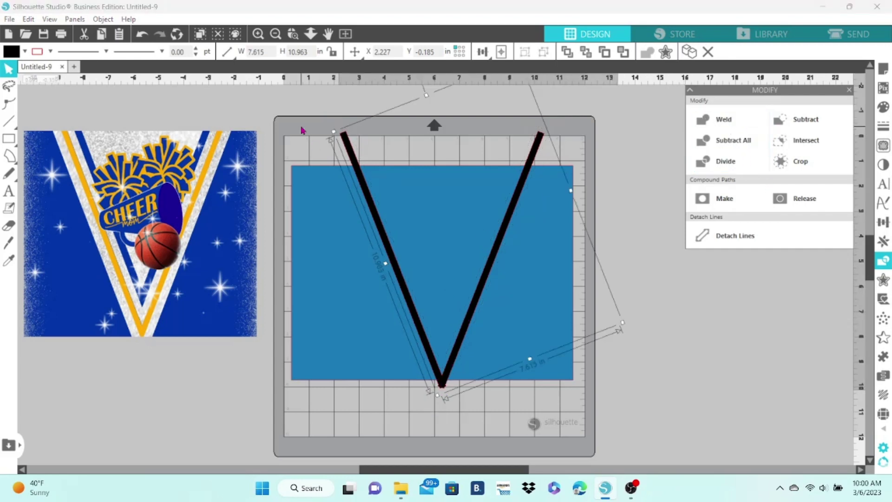
left_click(548, 308, "shift")
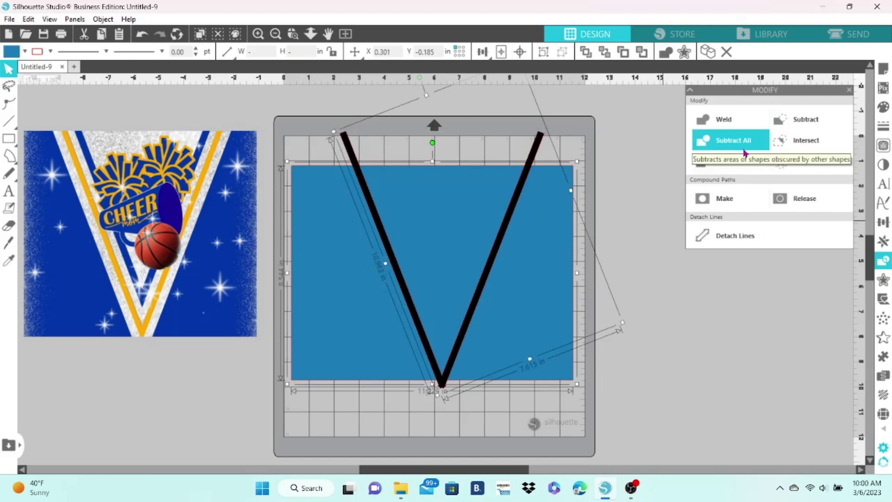
left_click(727, 169)
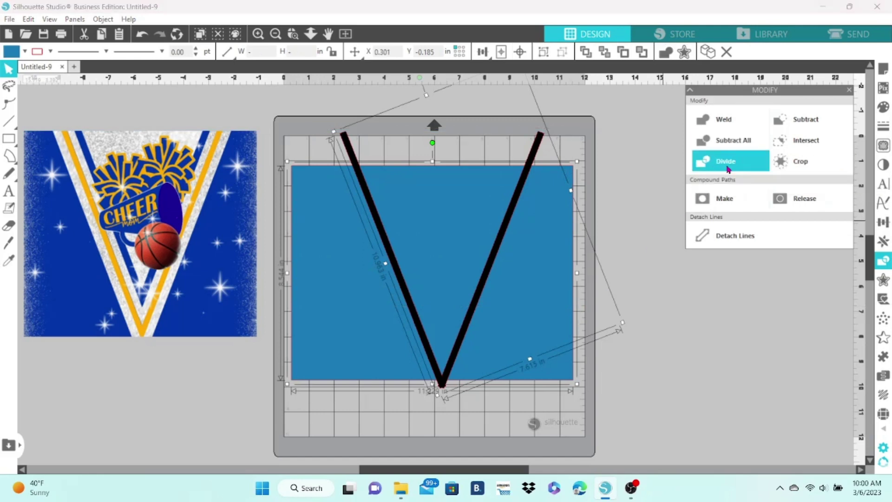
Step: Delete the V's small bottom tip and both top arm segments sticking out of the rectangle
left_click(616, 237)
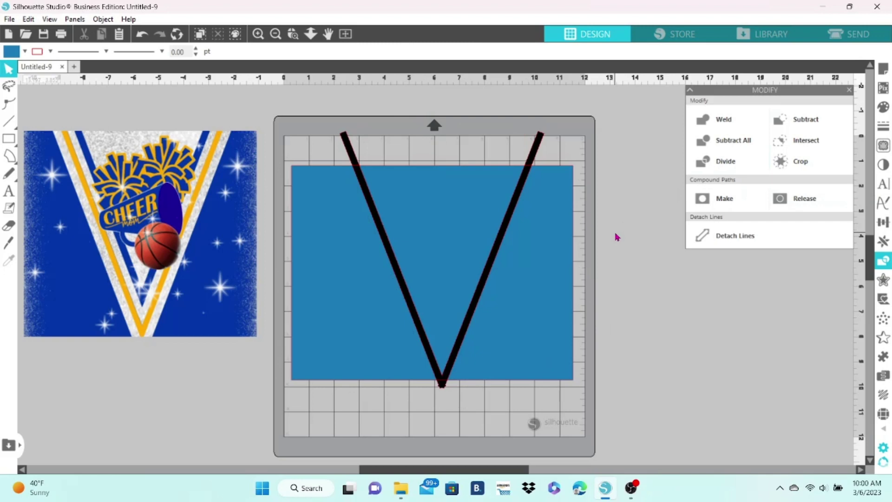
left_click_drag(537, 158, 549, 134)
left_click_drag(358, 155, 348, 134)
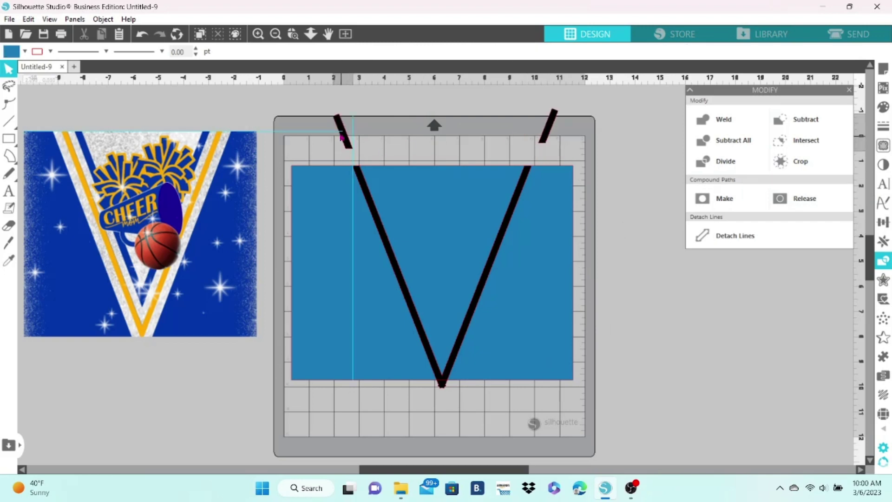
left_click_drag(443, 390, 443, 406)
right_click(444, 408)
left_click(478, 209)
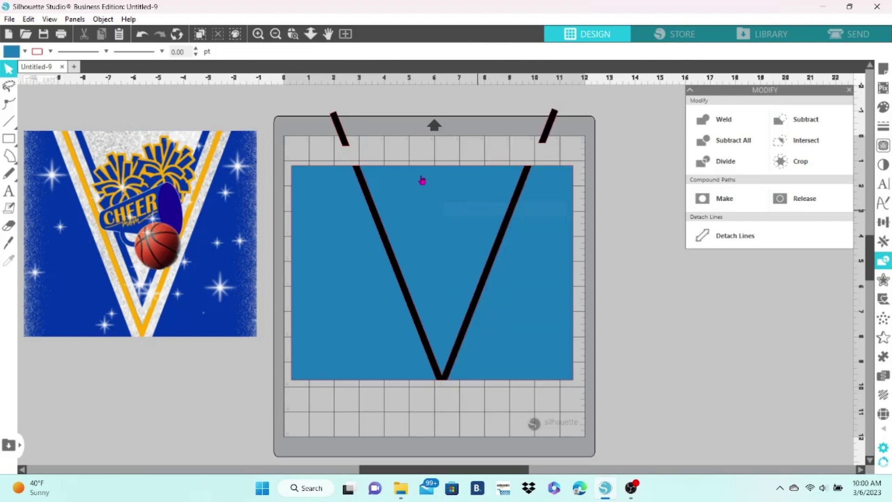
left_click(339, 128)
left_click(547, 125, "shift")
right_click(551, 135)
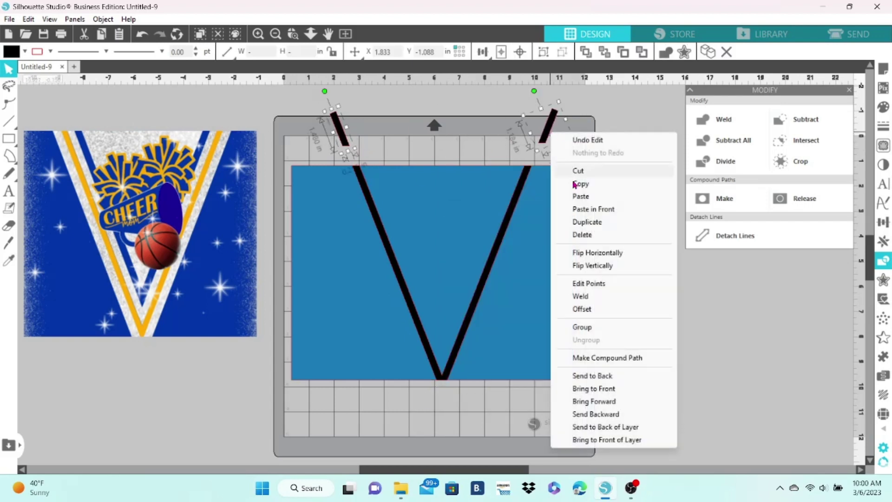
left_click(583, 235)
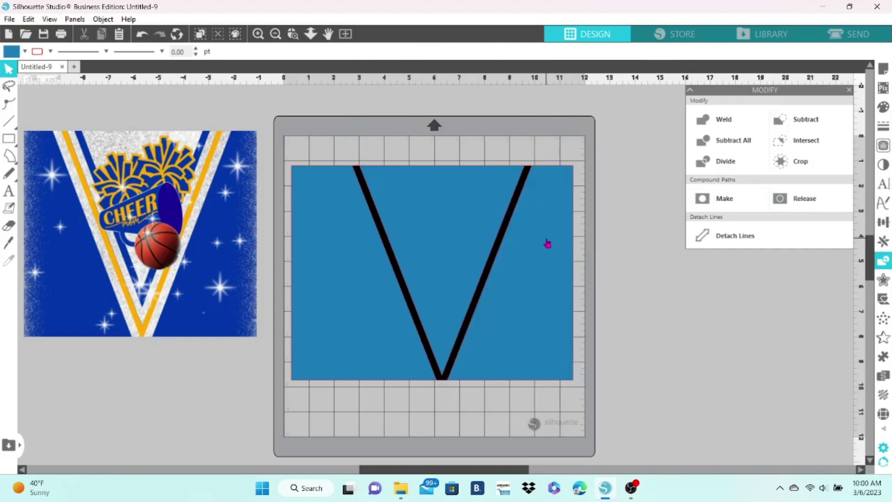
Step: Spread the divided pieces apart: right piece right, triangle up, left piece left, V higher
left_click_drag(547, 244, 568, 245)
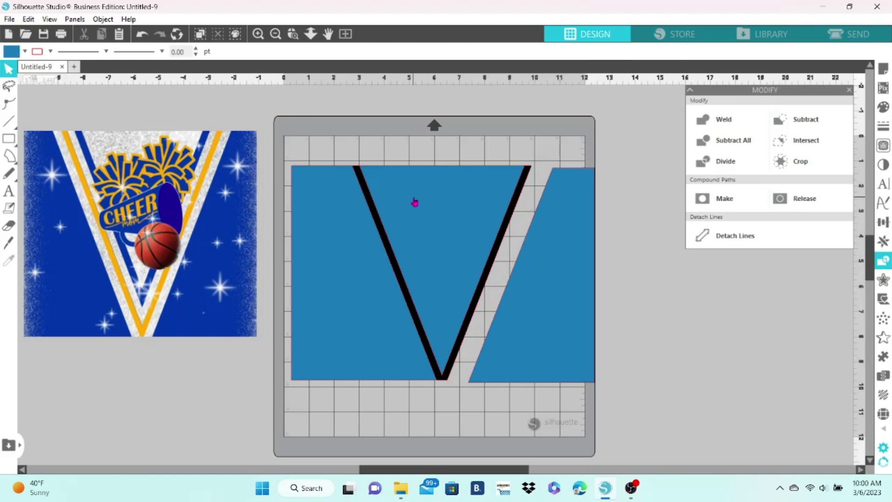
left_click_drag(415, 202, 414, 163)
left_click_drag(324, 221, 298, 231)
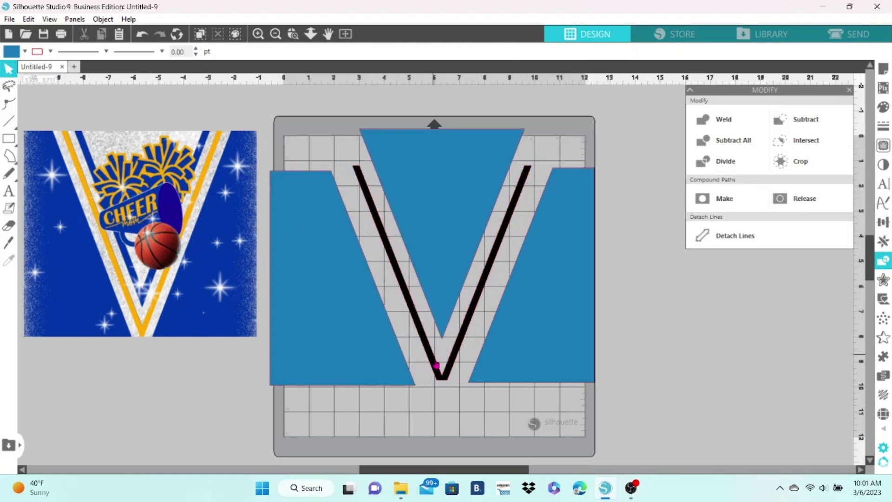
mouse_move(443, 383)
left_mouse_down()
mouse_move(442, 407)
mouse_move(442, 358)
mouse_move(442, 375)
left_mouse_up()
Step: Undo the last four moves so the pieces sit back together
left_click(142, 36)
left_click(142, 36)
left_click(142, 35)
left_click(142, 35)
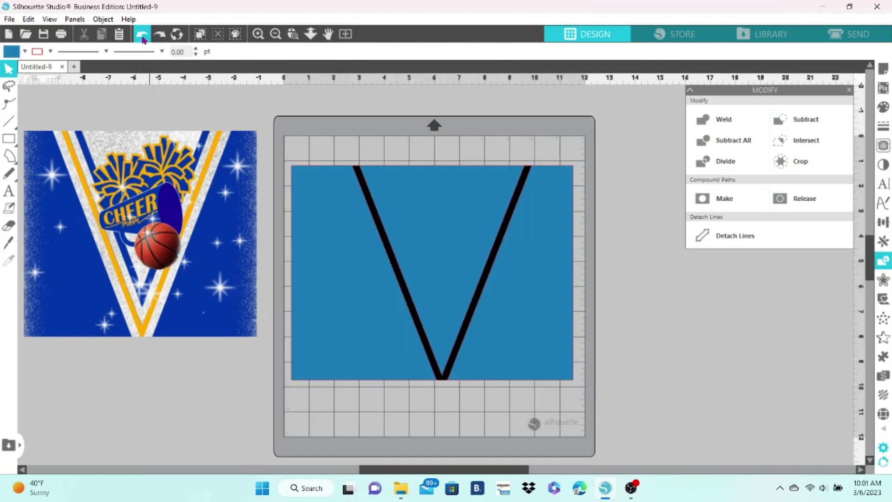
Step: Try the gold glitter pattern fill on the inner triangle, undo it, and close the Fill panel
left_click(369, 200)
left_click(882, 108)
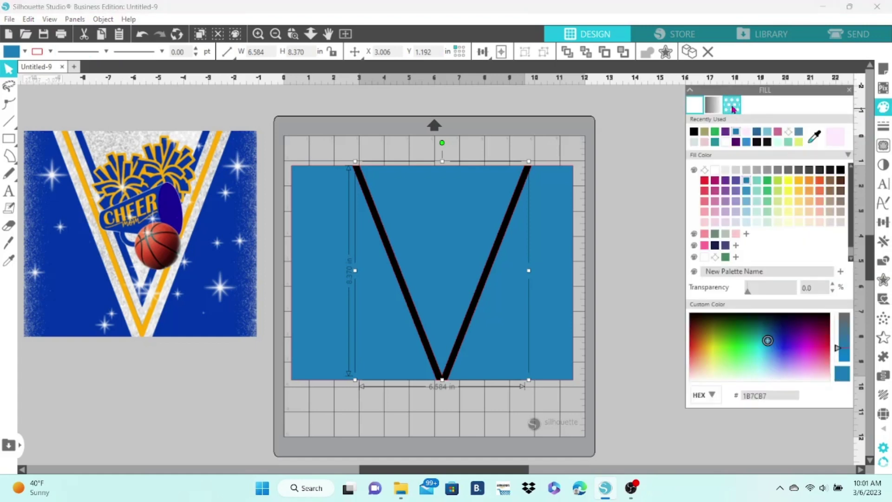
left_click(732, 109)
scroll(853, 187, "down", 3)
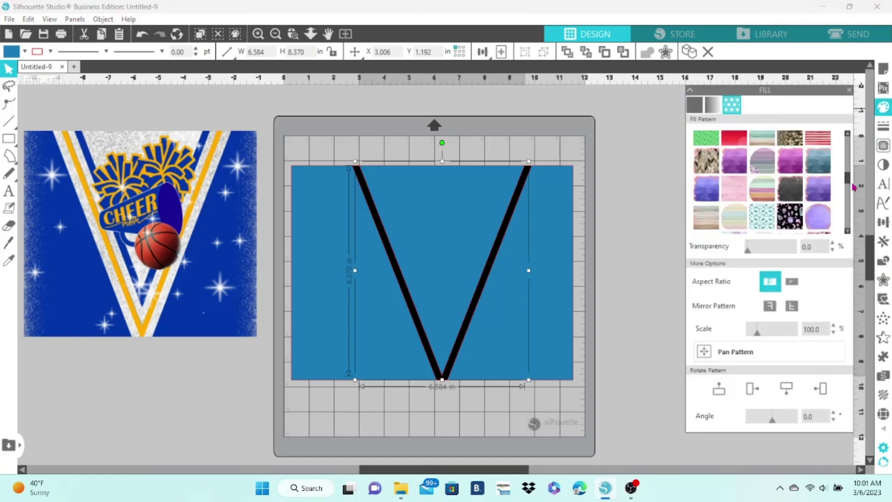
left_click_drag(853, 187, 857, 226)
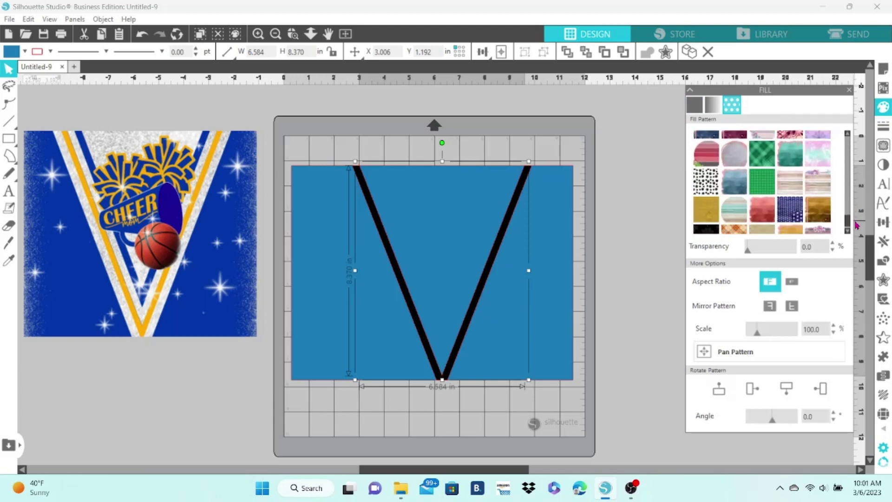
left_click(709, 216)
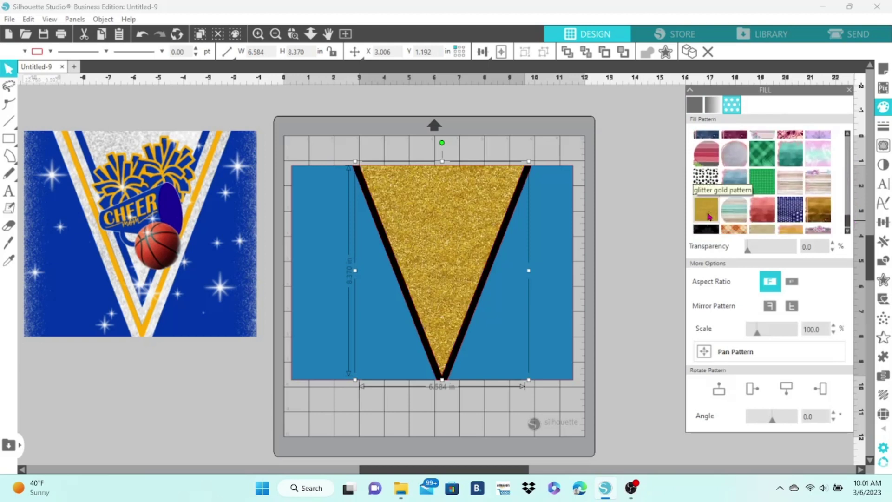
left_click(142, 36)
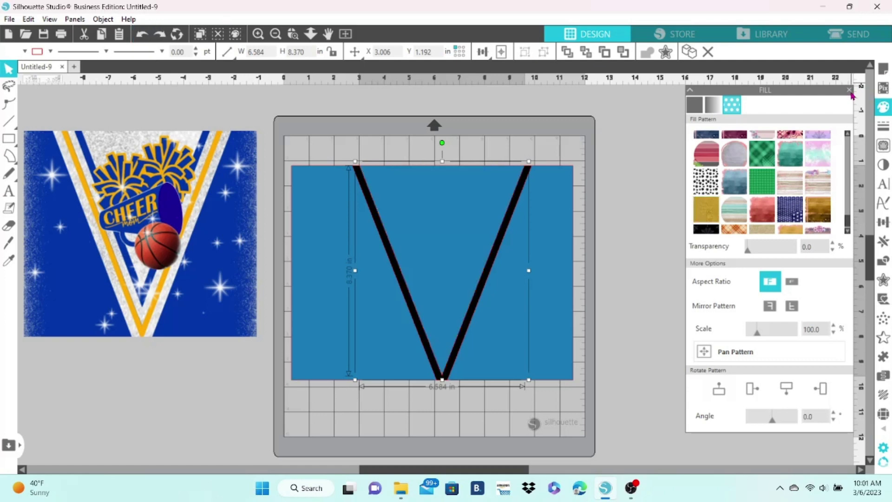
left_click(849, 91)
Step: Merge gold background.png from the Downloads folder into the design
left_click(8, 20)
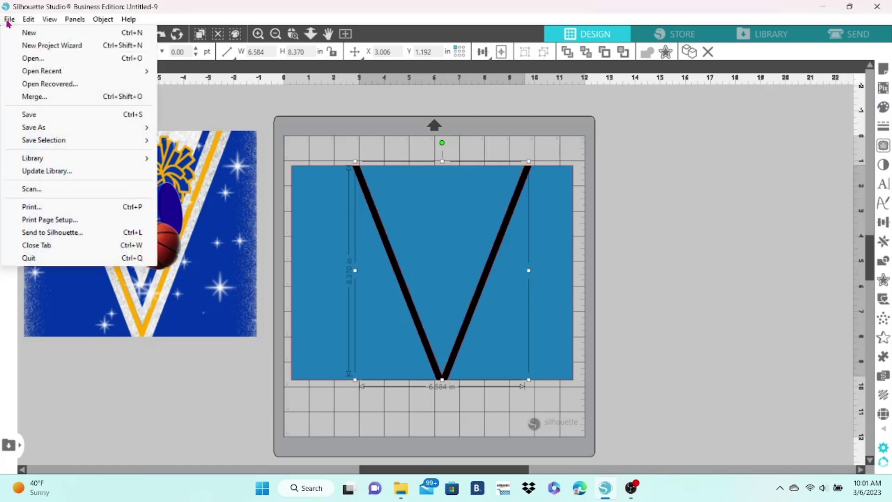
left_click(33, 96)
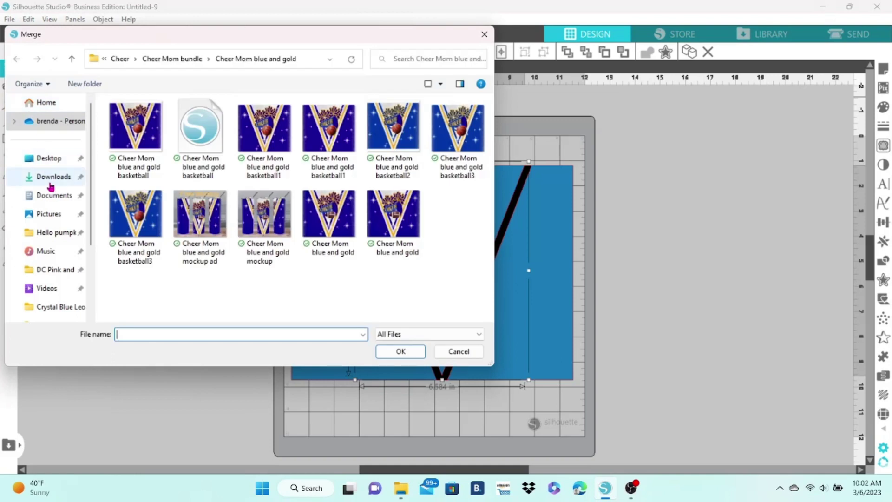
left_click(53, 178)
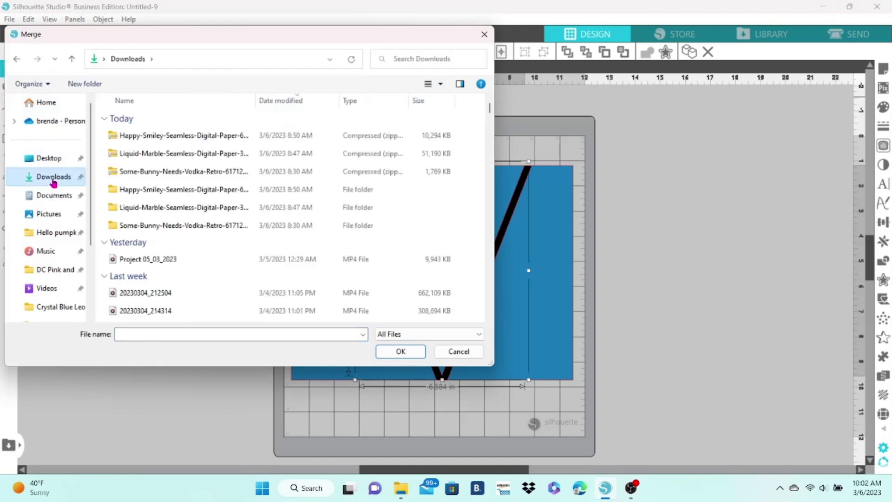
left_click(172, 333)
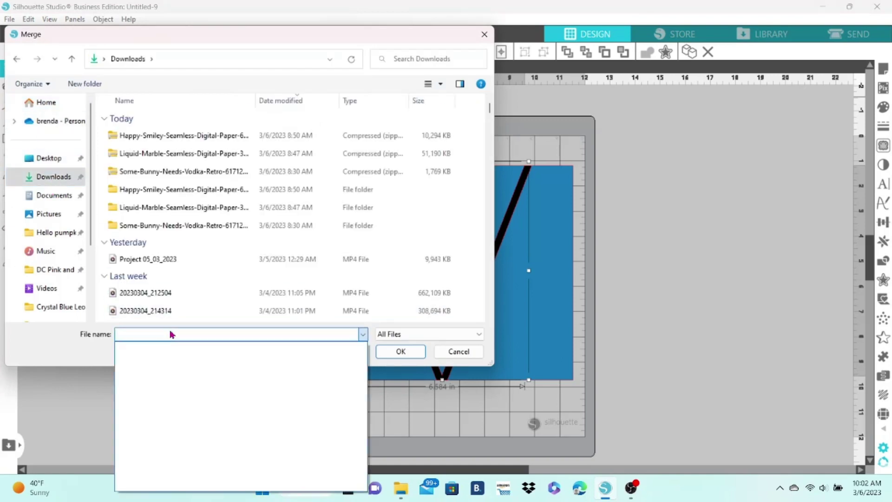
left_click(172, 334)
type("k")
key("BackSpace")
type("gold")
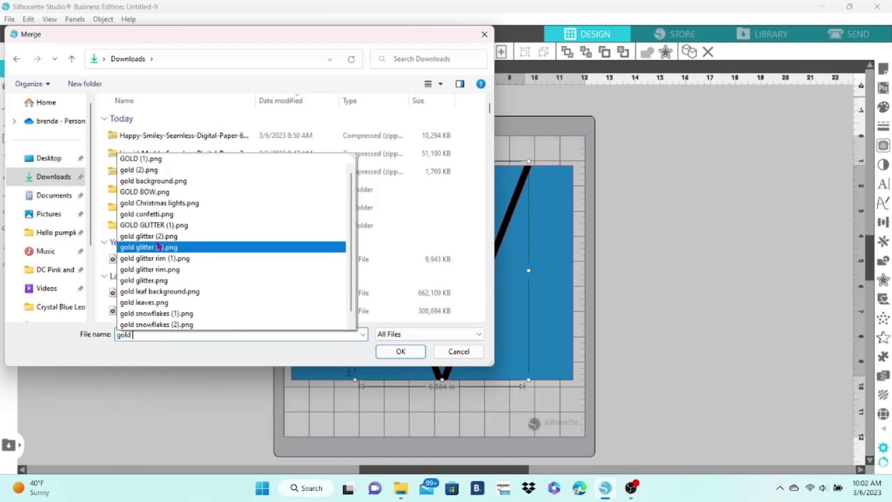
left_click(168, 181)
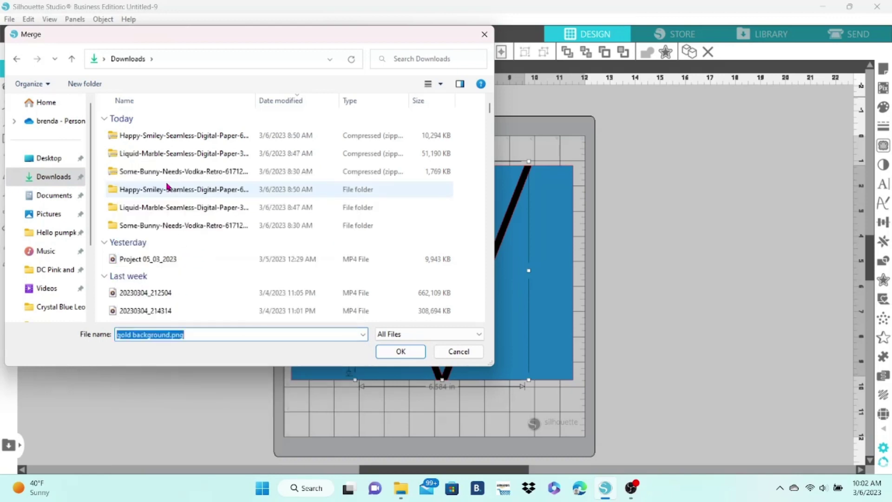
left_click(400, 351)
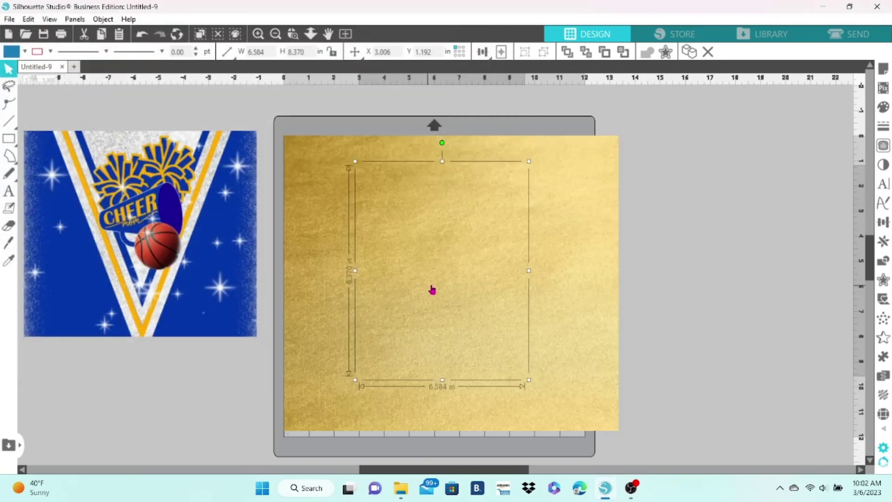
Step: Place the gold image at the lower left of the mat and move the cheer pennant up
left_click_drag(432, 289, 107, 419)
left_click(353, 462)
left_click_drag(235, 165, 239, 101)
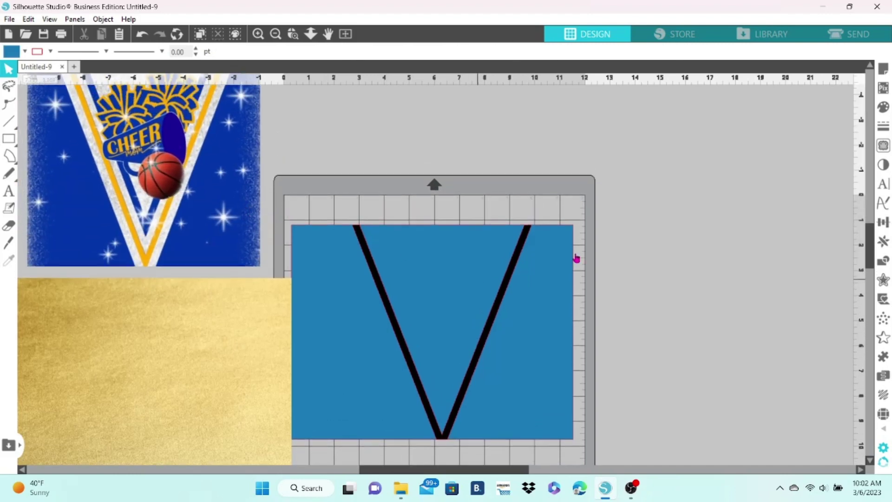
Step: Pull the V's inner triangle out, bring it forward, and move it onto the gold image
left_click(882, 259)
left_click(462, 322)
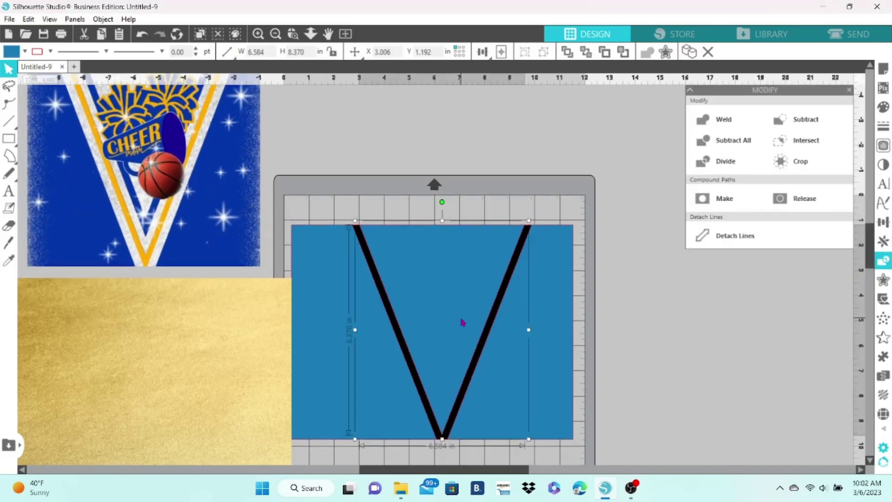
left_click_drag(462, 323, 476, 235)
right_click(476, 235)
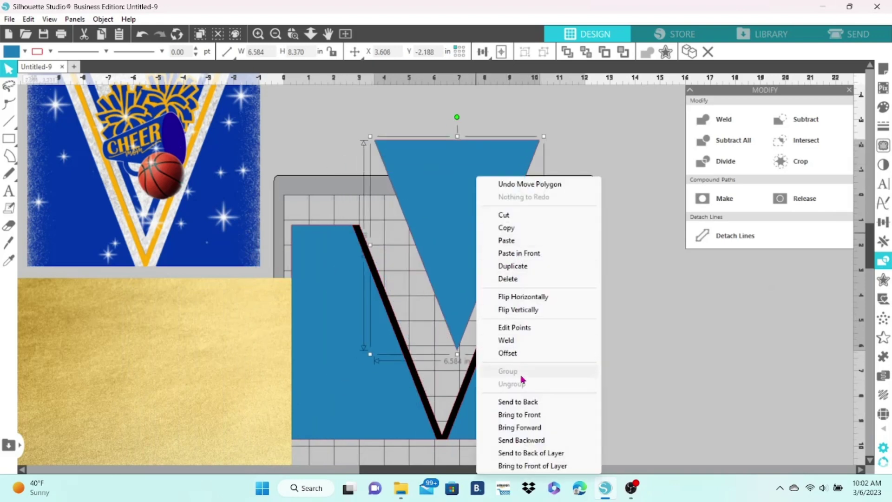
left_click(524, 427)
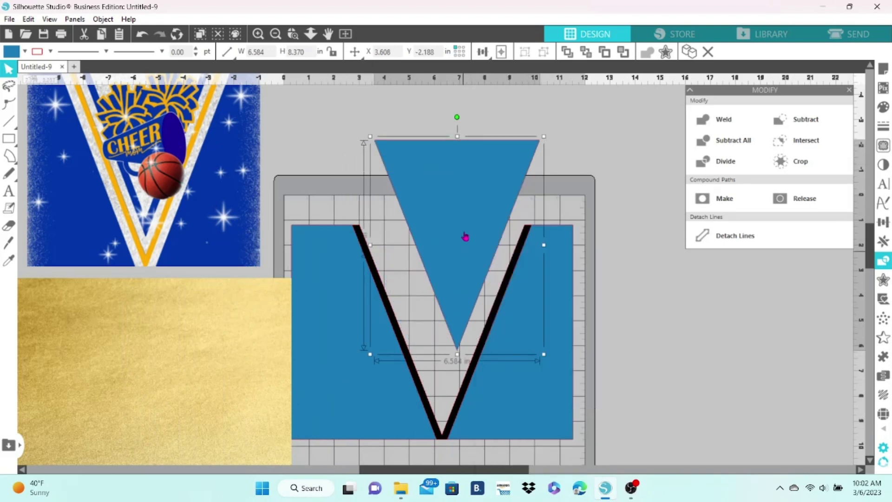
left_click_drag(464, 237, 195, 382)
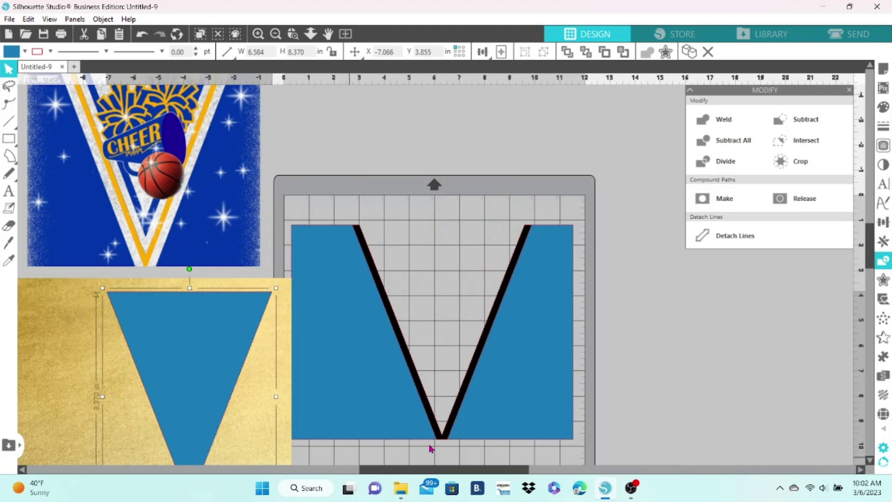
left_click_drag(454, 471, 353, 471)
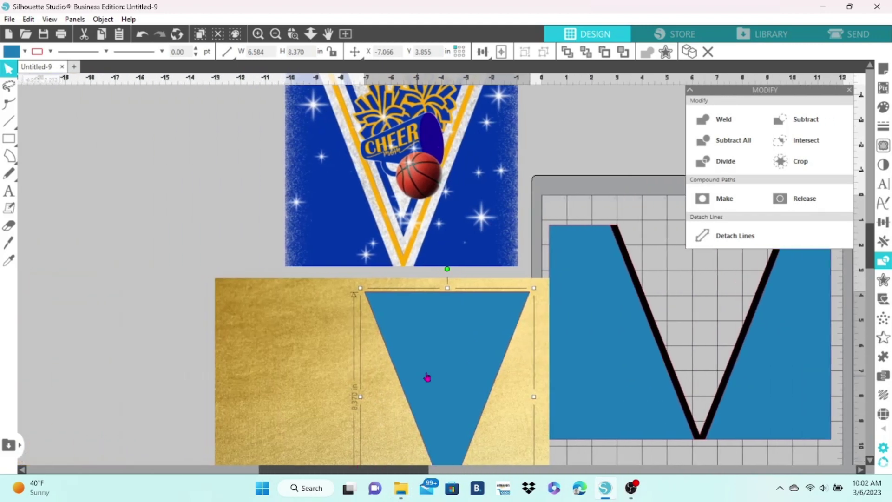
left_click_drag(427, 376, 389, 371)
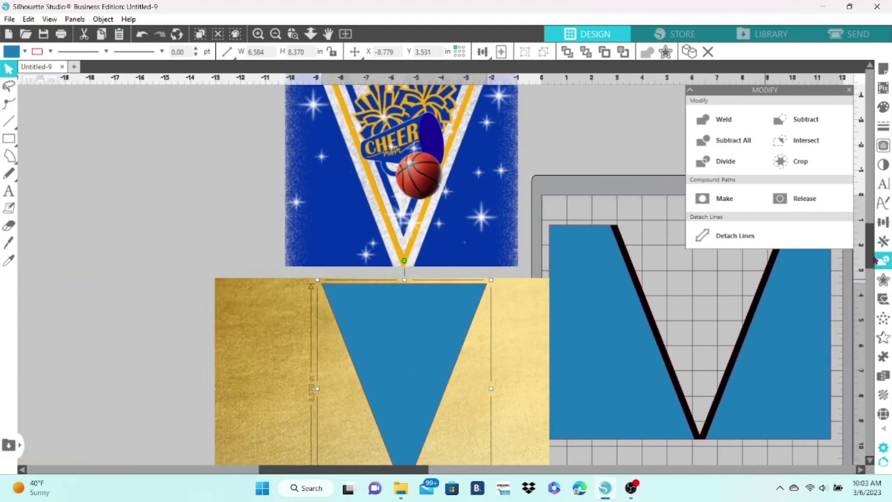
left_click_drag(874, 259, 874, 280)
Step: Crop the gold image to the triangle, set the gold triangle back into the V, and lower the pennant
left_click(163, 190)
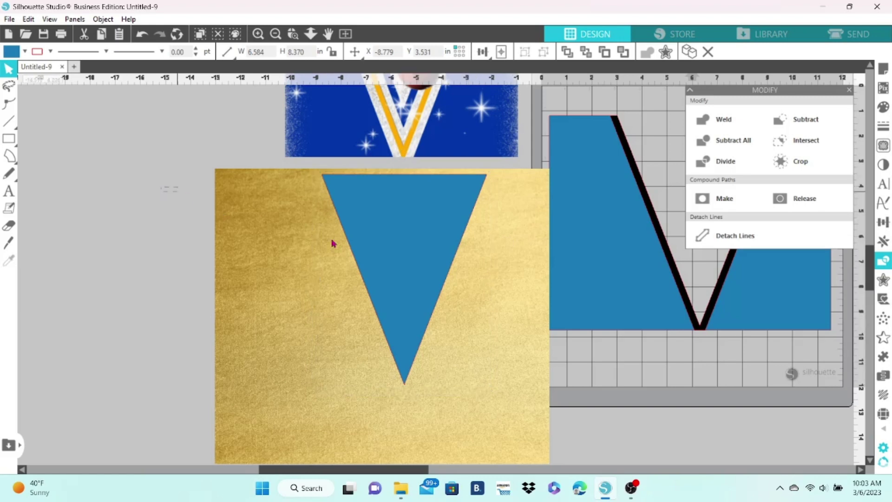
left_click(332, 243)
left_click(381, 260, "shift")
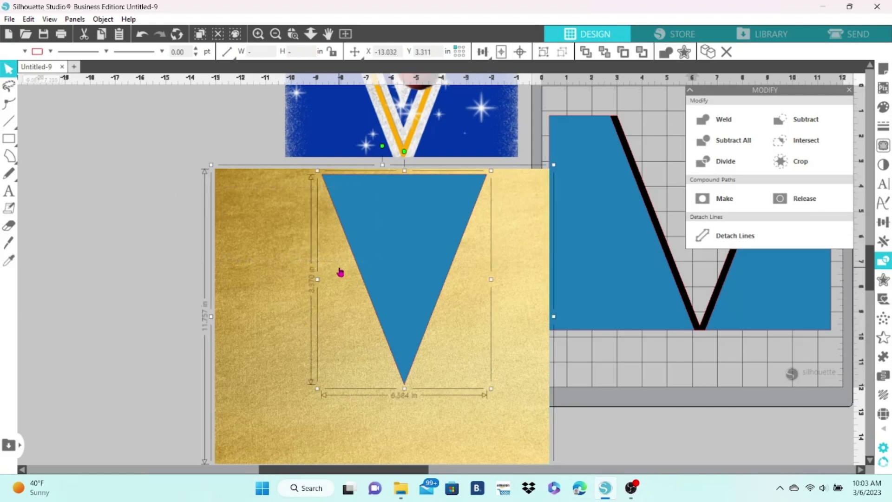
left_click(778, 164)
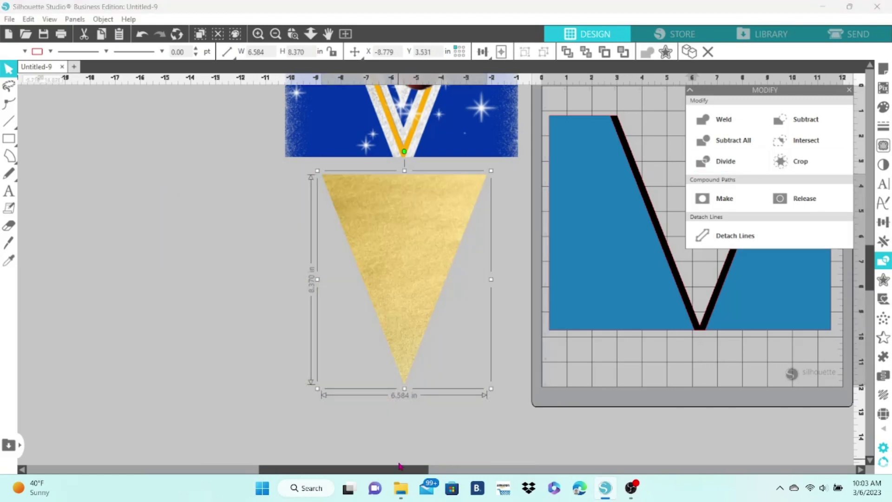
left_click_drag(401, 469, 526, 469)
left_click_drag(106, 279, 399, 219)
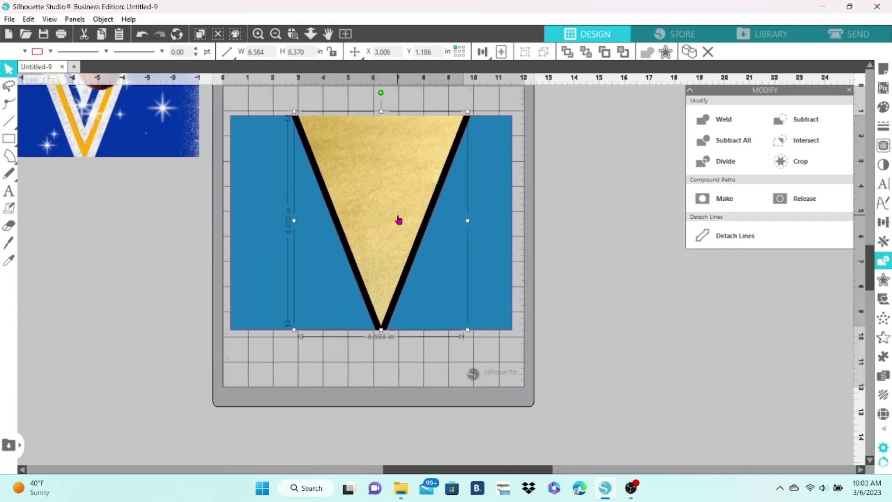
left_click_drag(146, 148, 153, 295)
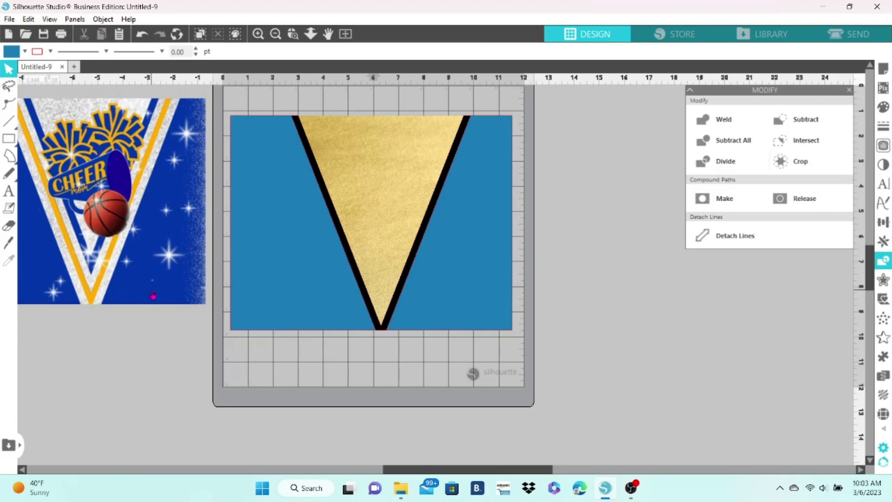
Step: Draw a rectangle sized 9.300 in wide by 8.200 in high
key("ctrl+a")
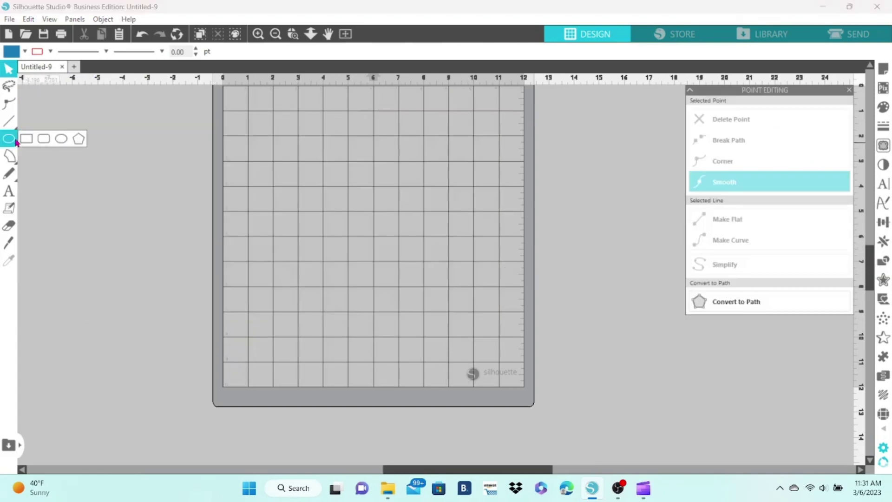
left_click(26, 138)
mouse_move(261, 155)
left_mouse_down()
mouse_move(404, 283)
mouse_move(506, 315)
left_mouse_up()
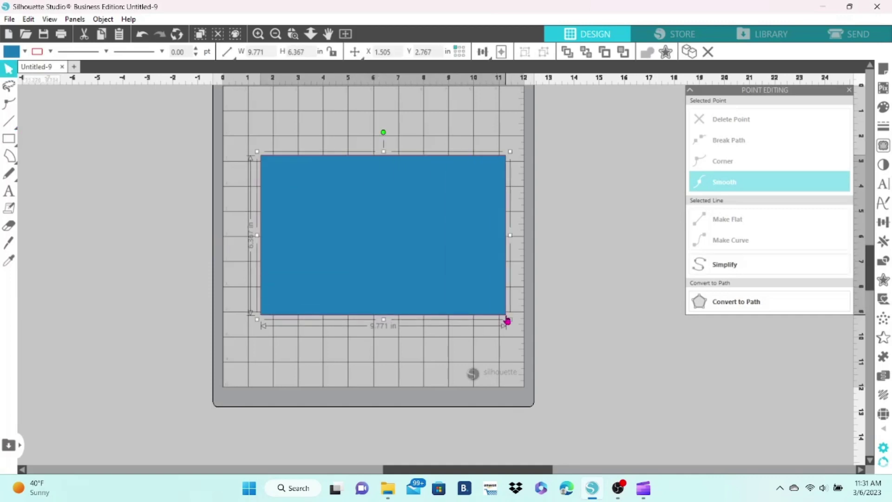
double_click(271, 54)
type("9.300")
key("Return")
double_click(311, 52)
type("8.200")
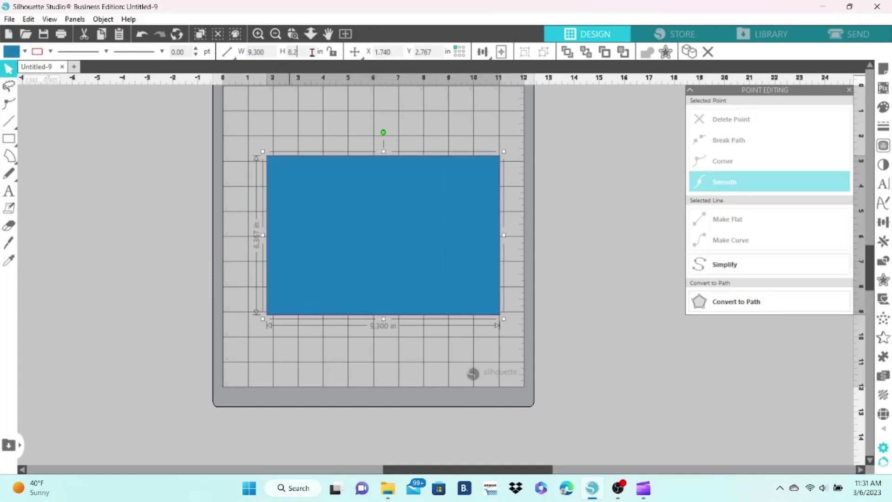
key("Return")
Step: Merge a smiley pattern file from the Happy-Smiley folder and scale it proportionally to 9.3 in wide
left_click(9, 19)
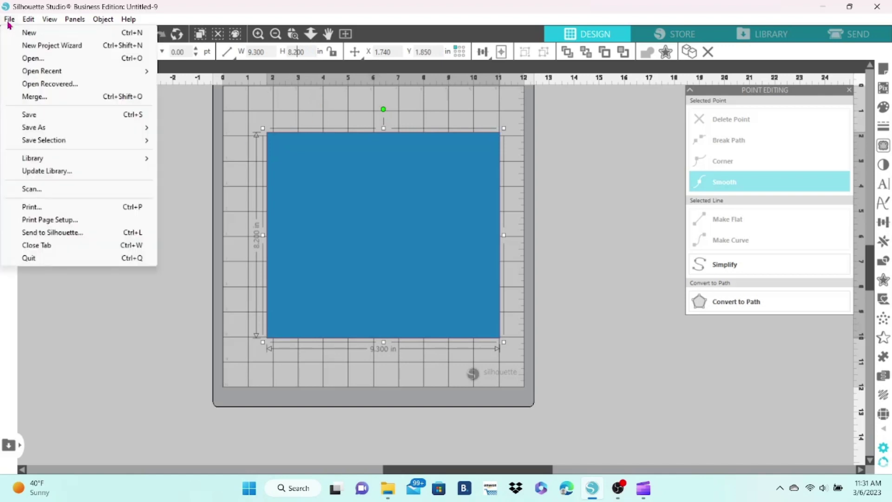
left_click(21, 93)
double_click(132, 190)
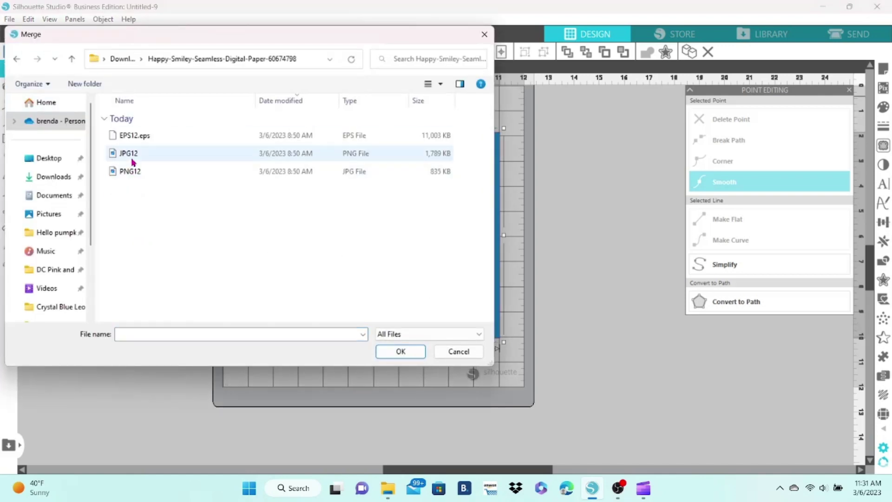
double_click(132, 172)
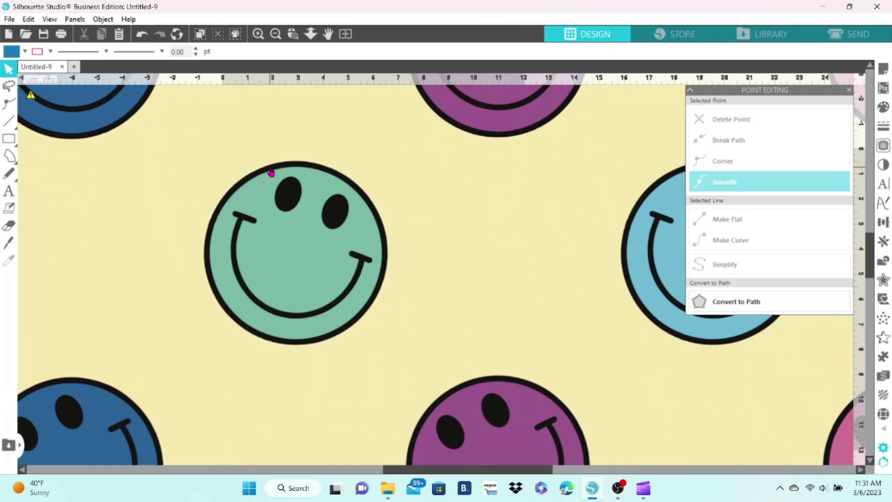
left_click(273, 53)
type("9.3")
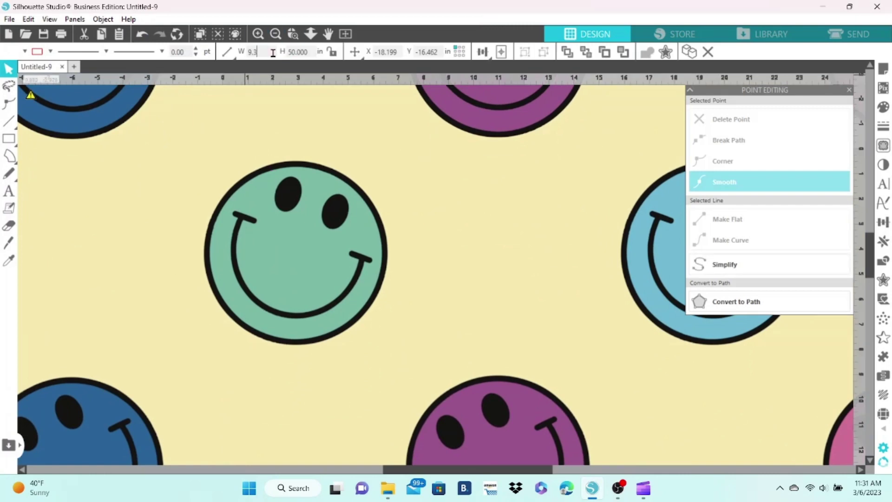
key("Return")
key("ctrl+z")
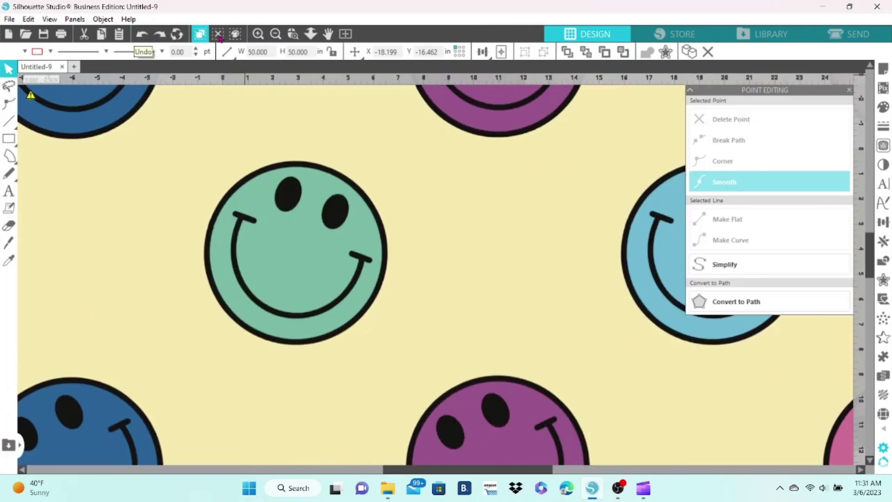
left_click(333, 53)
left_click(270, 52)
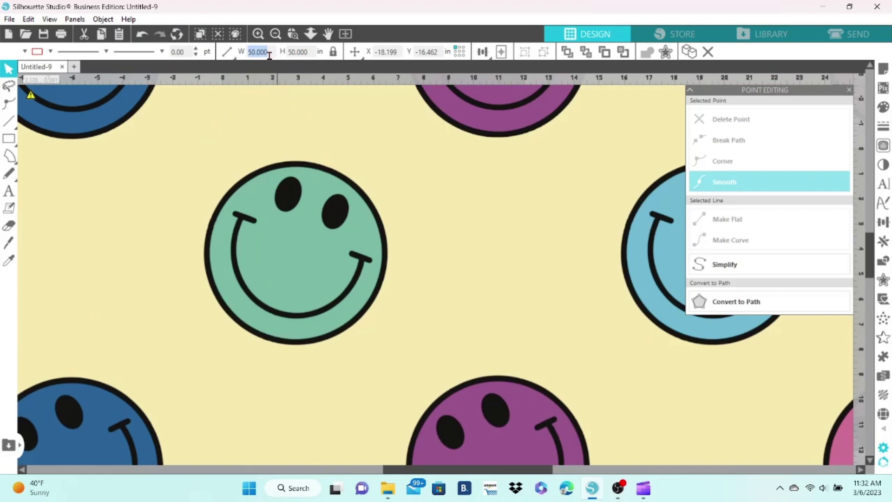
type("9.3")
key("Return")
Step: Bring the rectangle to front, centre it on the pattern, and crop the pattern to it
left_click_drag(379, 330, 441, 276)
right_click(315, 274)
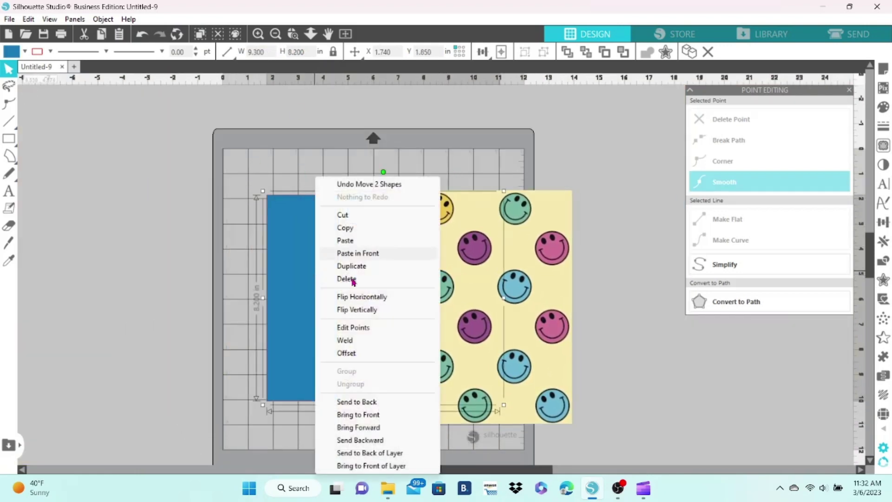
left_click(350, 411)
left_click_drag(243, 221, 451, 365)
left_click(519, 51)
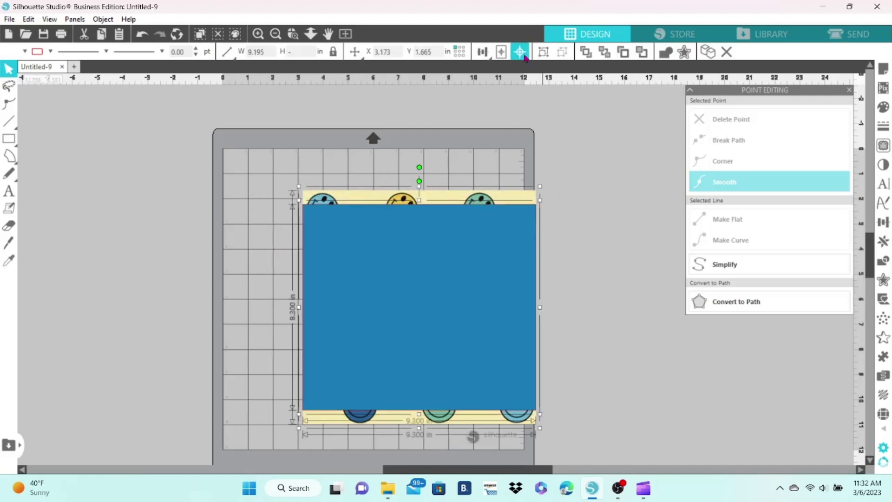
left_click(883, 260)
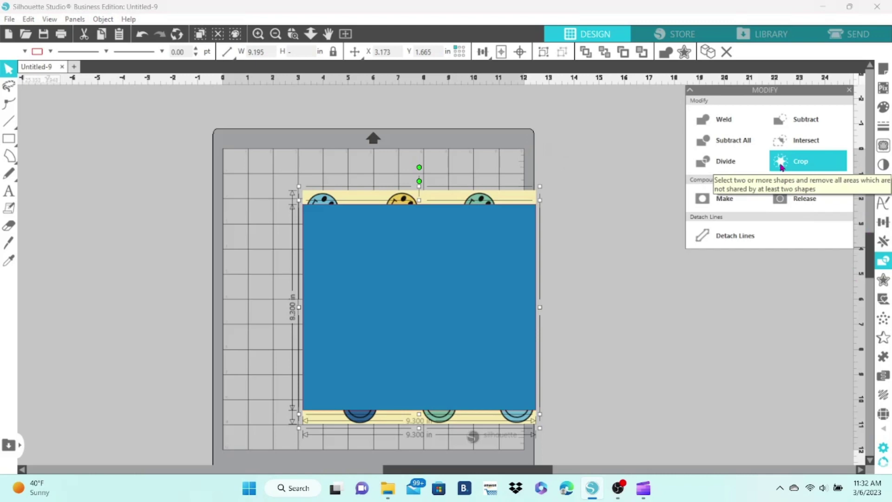
left_click(781, 165)
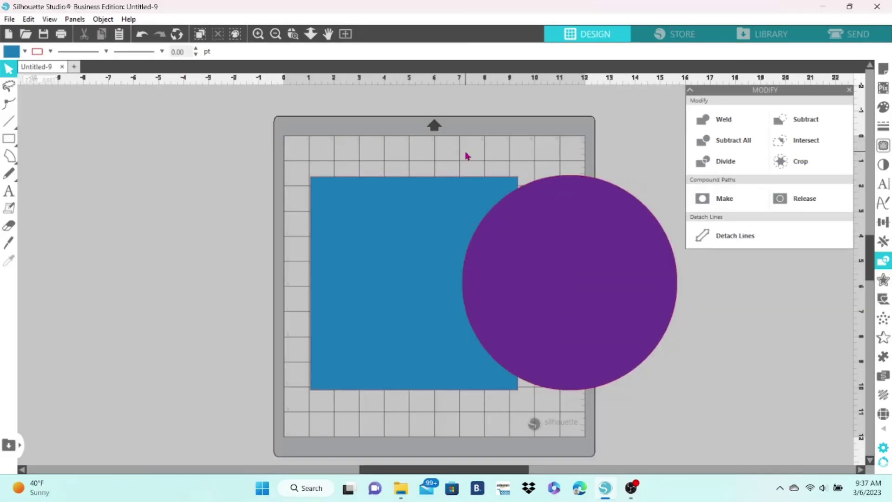
Step: Intersect the blue rectangle with the purple circle to leave their overlapping half-circle
left_click_drag(465, 153, 570, 249)
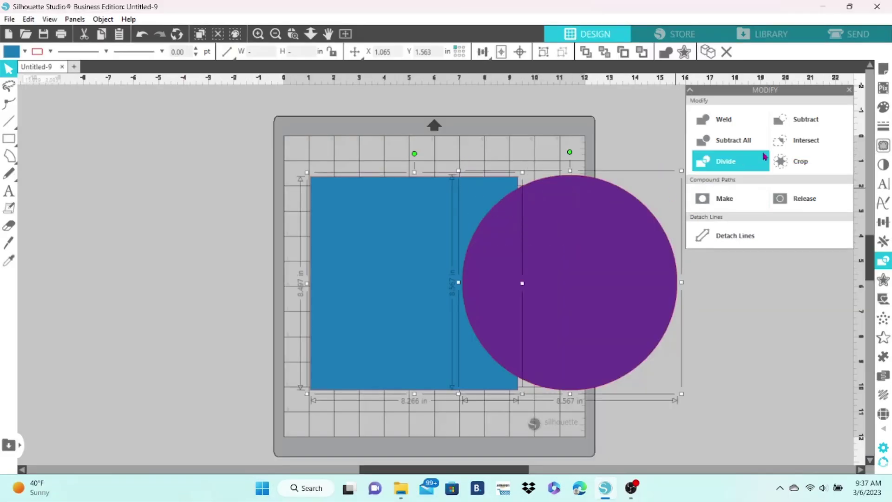
left_click(792, 140)
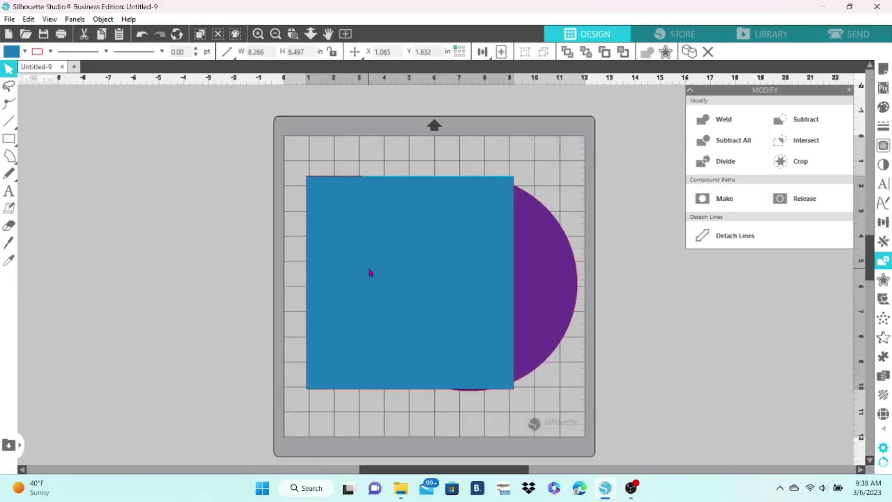
Step: Centre the blue square on the purple circle at page centre and make them one compound path
left_click_drag(370, 273, 428, 276)
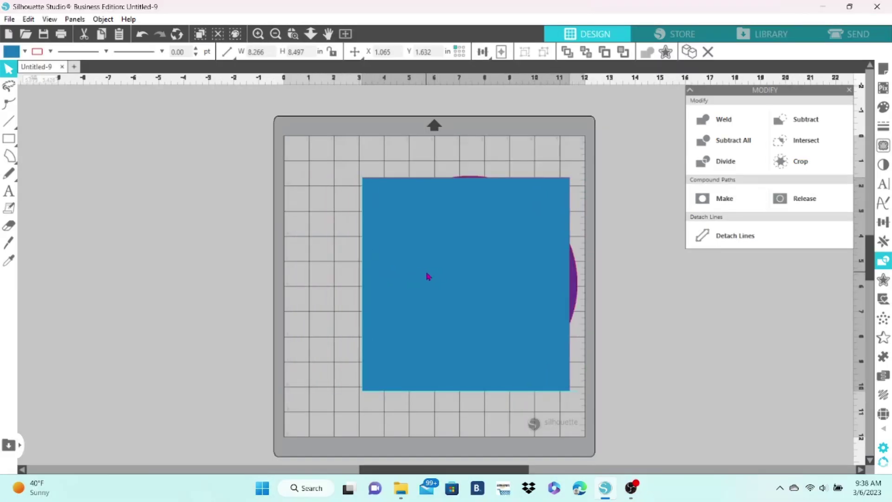
key("ctrl+a")
left_click(483, 52)
left_click(519, 62)
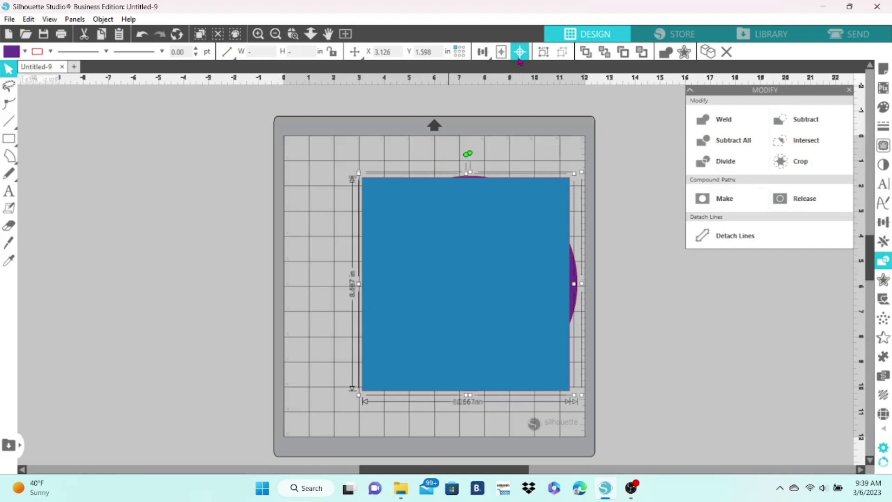
left_click(504, 55)
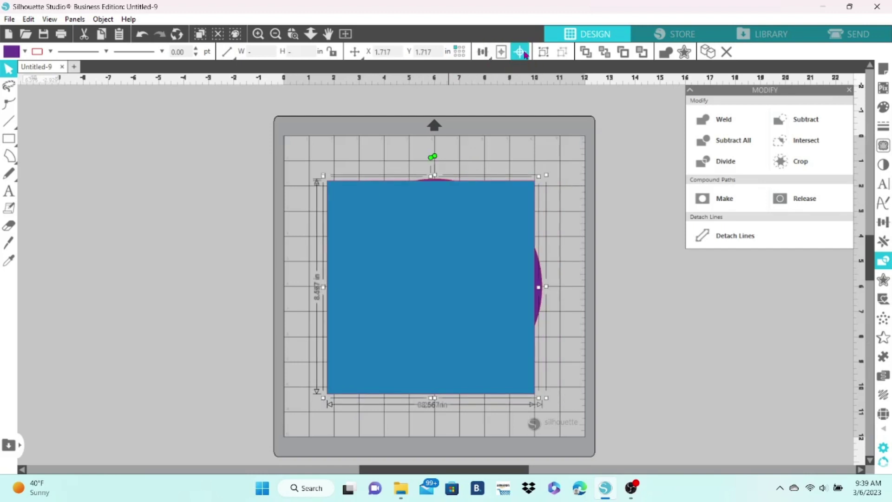
left_click(520, 51)
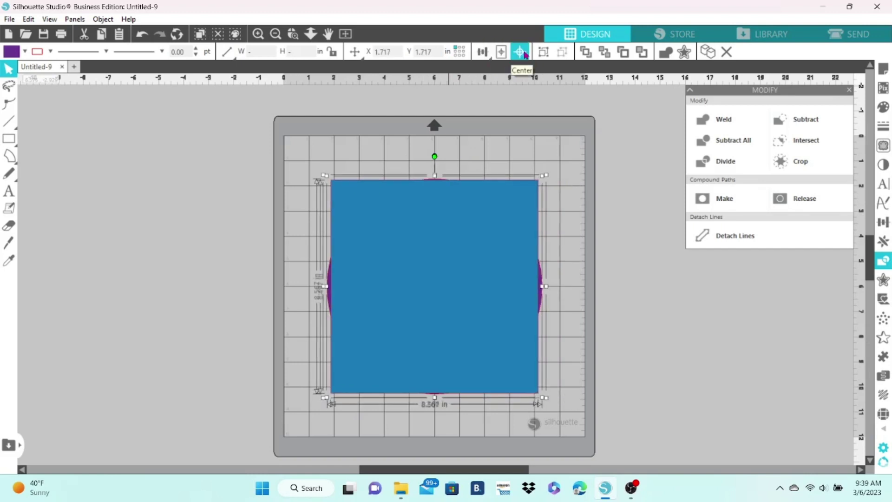
left_click(702, 200)
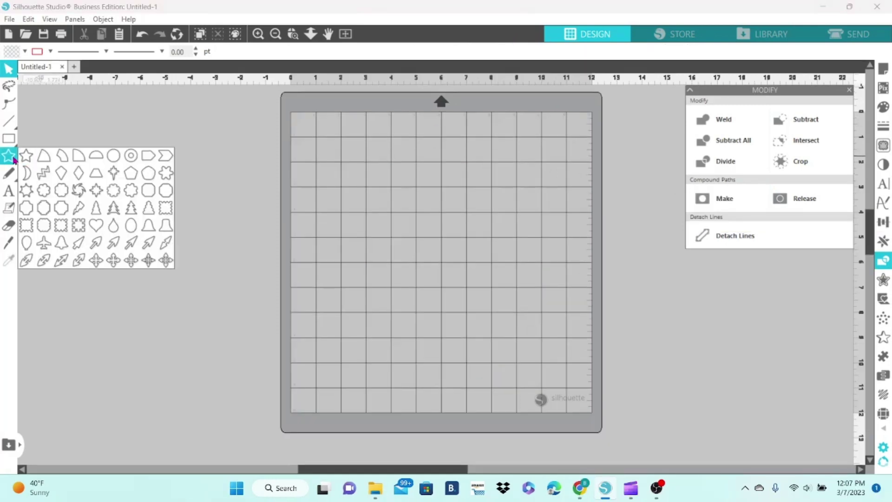
Step: Draw a small star, convert it to a path, and fill it black
left_click(131, 173)
mouse_move(387, 176)
left_mouse_down()
mouse_move(389, 202)
mouse_move(404, 203)
mouse_move(394, 187)
left_mouse_up()
right_click(392, 186)
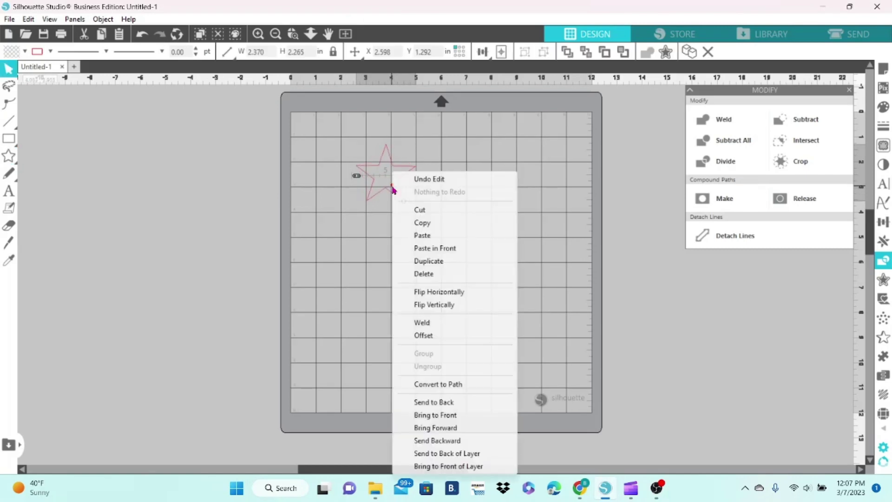
left_click(444, 384)
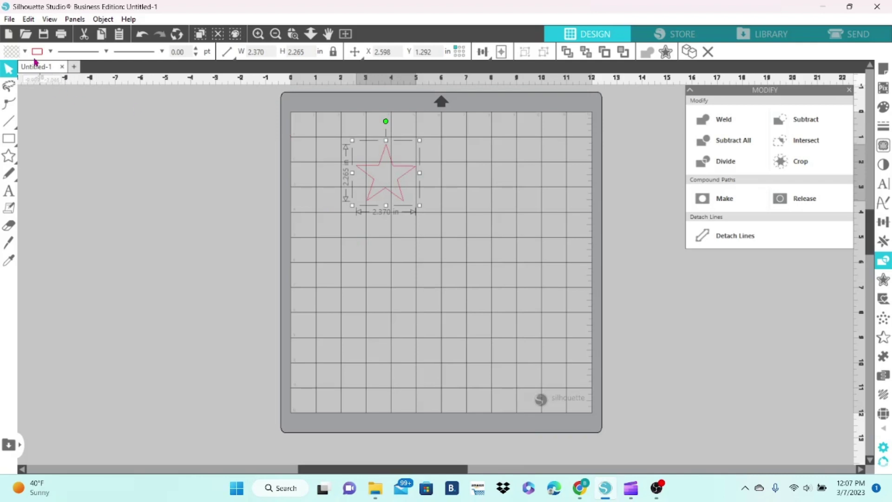
left_click(24, 52)
left_click(16, 71)
Step: Move the black star to the mat centre and enlarge it to about 8.751 × 8.362 in
left_click_drag(362, 179, 409, 250)
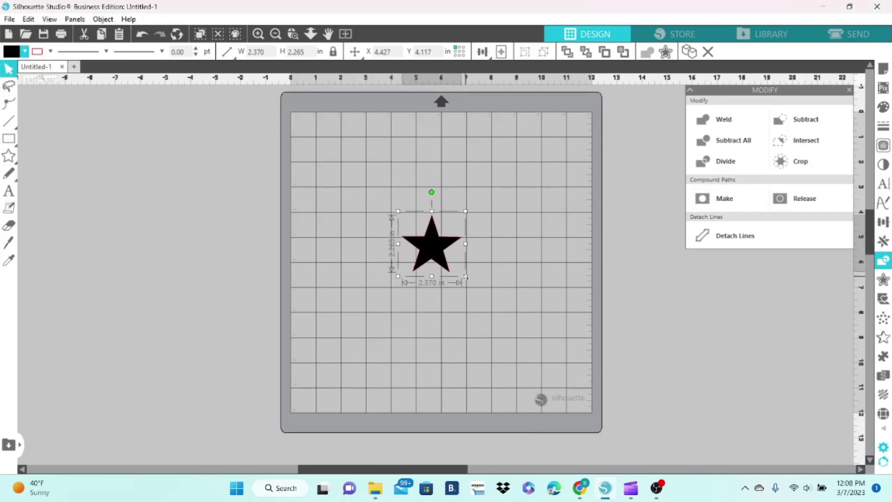
left_click_drag(468, 281, 606, 407)
left_click_drag(445, 321, 408, 295)
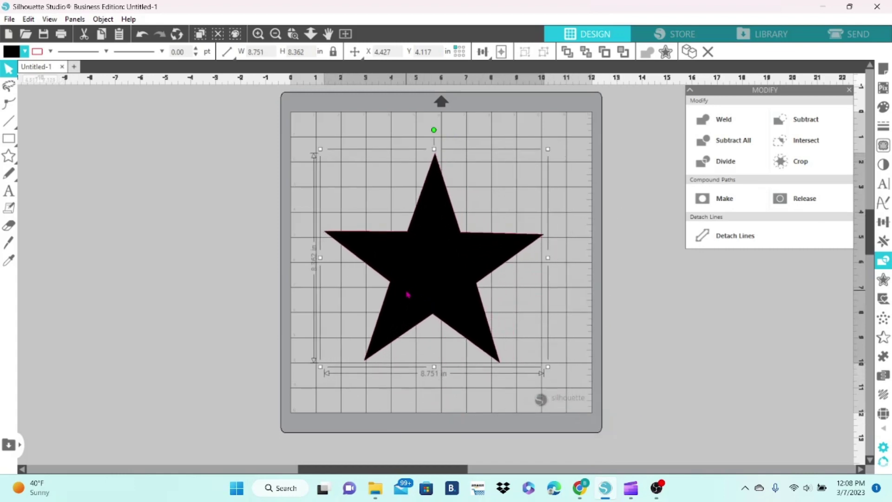
Step: Add a 0.3 in offset with sharp corners around the star
left_click(666, 54)
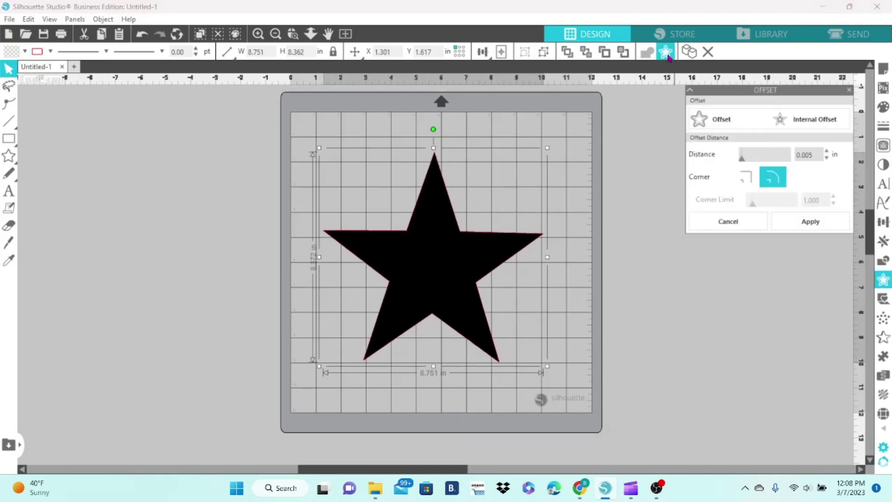
double_click(820, 155)
type(".3")
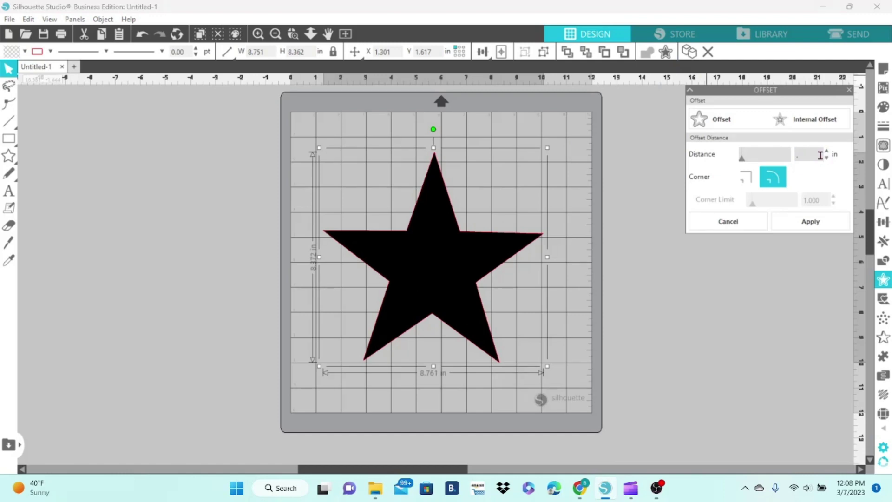
key("Return")
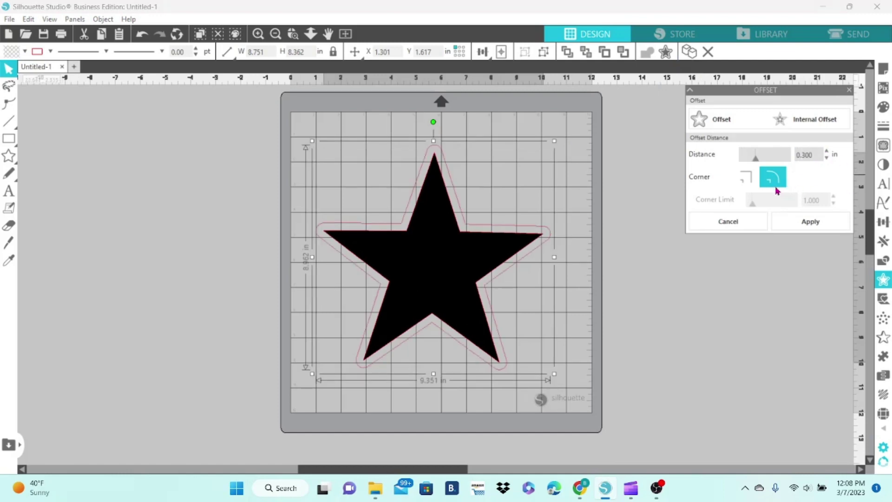
left_click(753, 184)
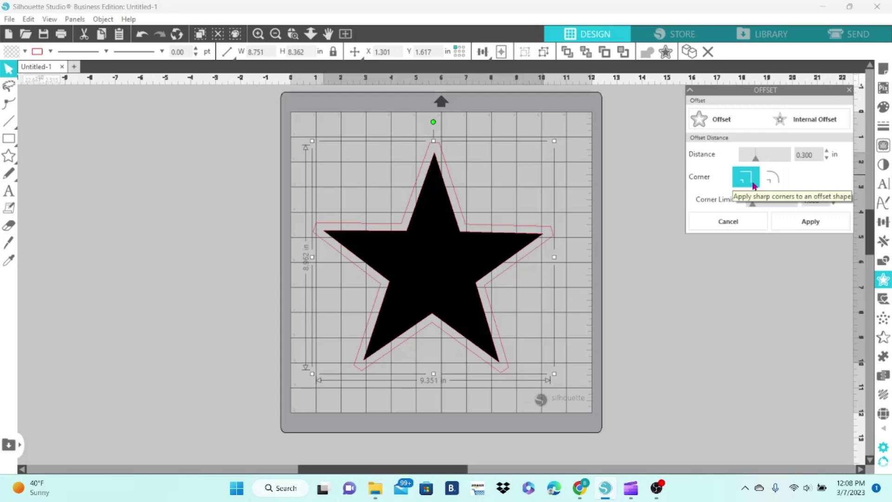
left_click(789, 221)
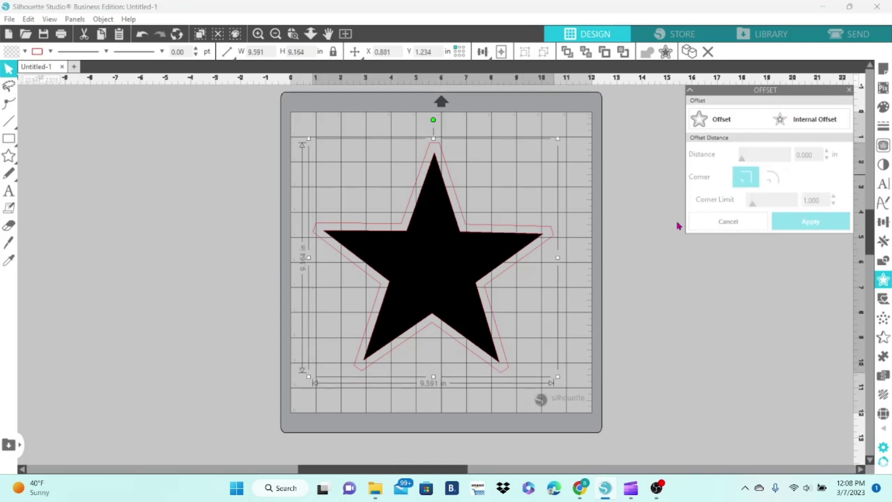
Step: Make the star and its offset a black-filled compound path, then release it
left_click(488, 259)
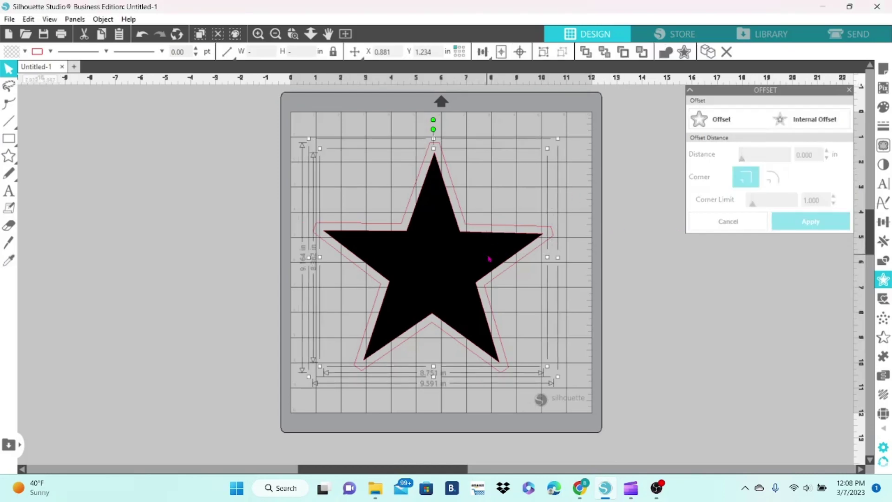
right_click(488, 257)
key("Escape")
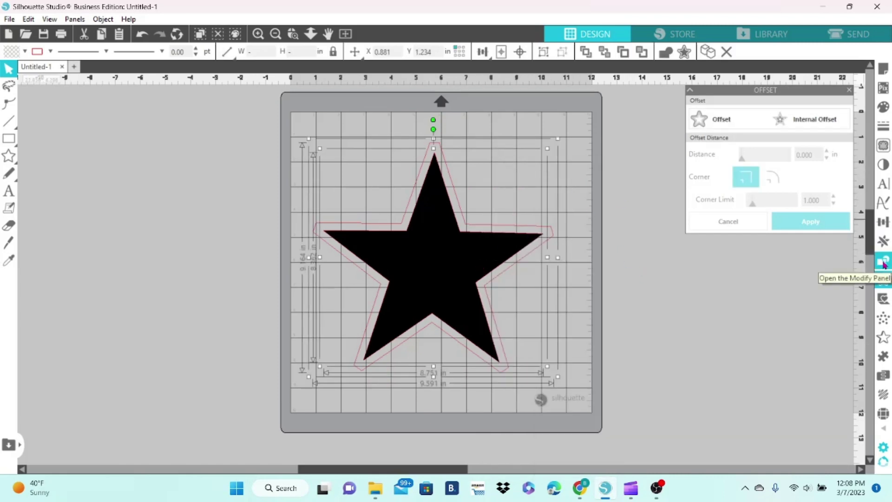
left_click(883, 260)
left_click(731, 204)
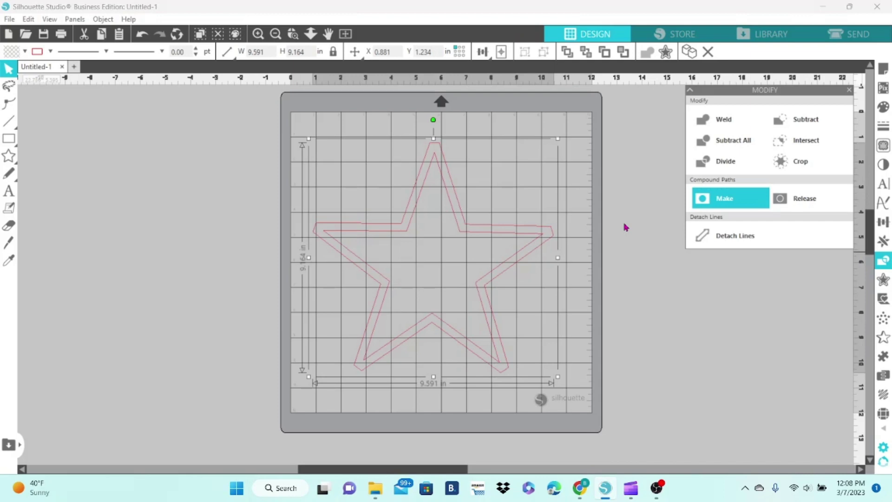
left_click(25, 51)
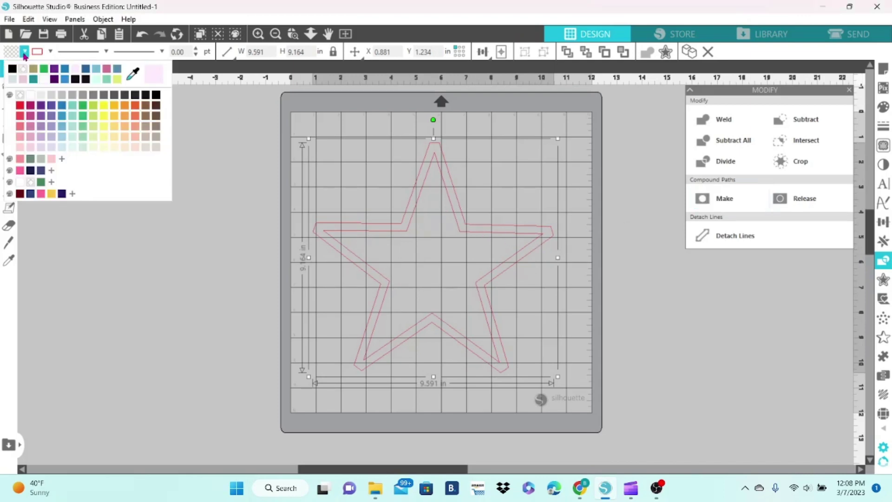
left_click(15, 71)
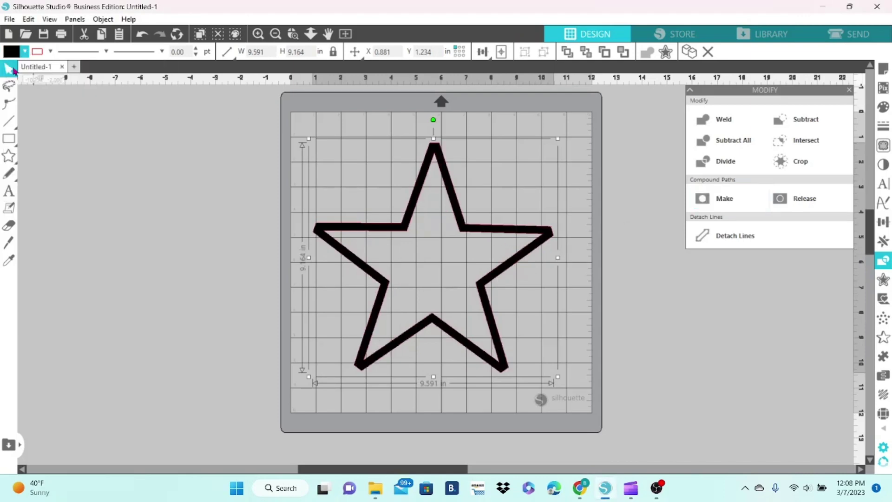
left_click(788, 203)
Step: Drag the filled star off the left side of the mat
left_click_drag(479, 260, 245, 272)
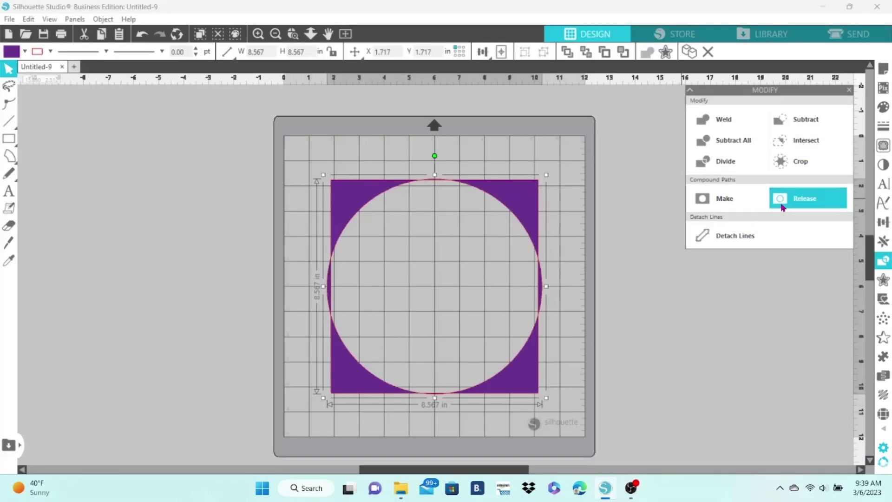
Step: Release the square-circle compound path, move the square left off the mat, and preview cut lines
left_click(783, 206)
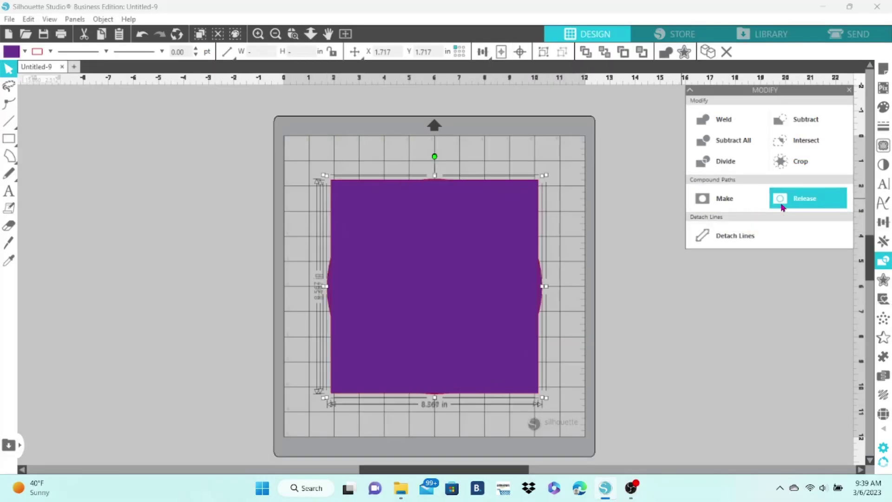
left_click(602, 216)
left_click_drag(501, 227, 279, 233)
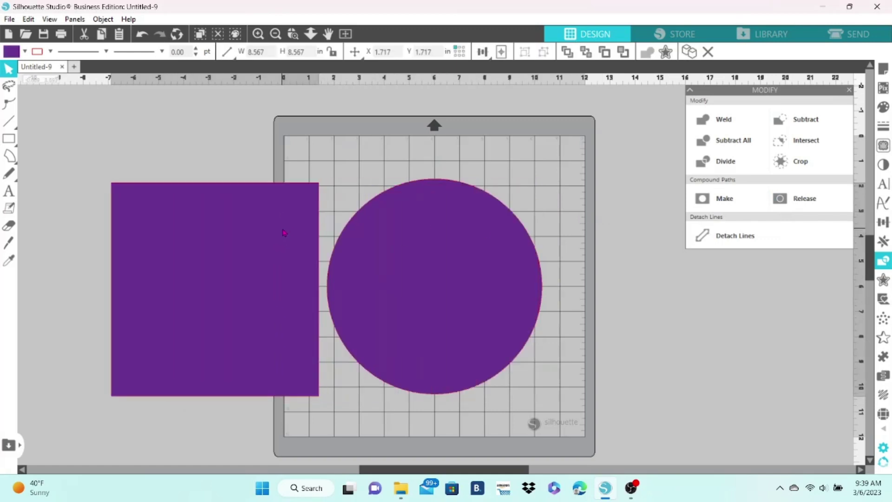
left_click_drag(265, 296, 180, 269)
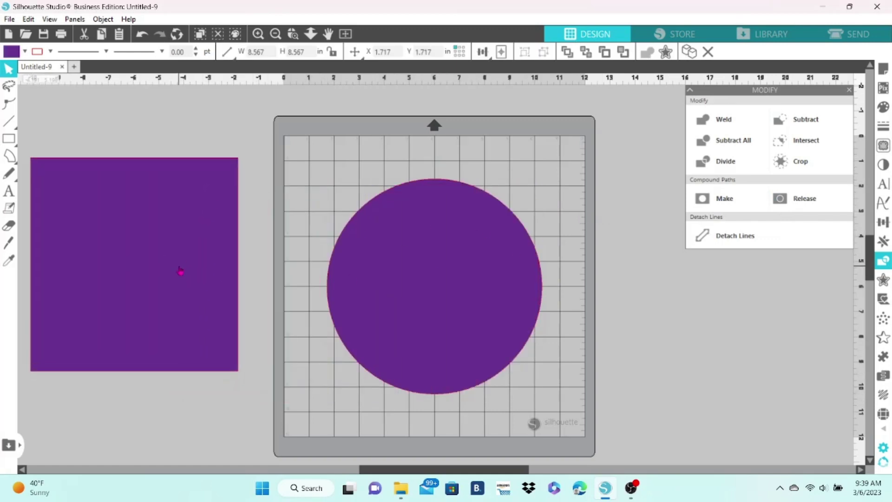
left_click(255, 262)
left_click(838, 43)
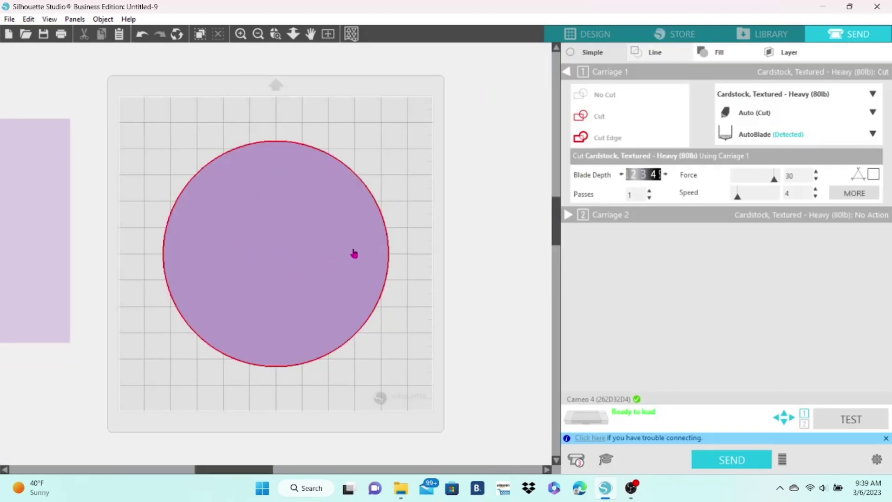
left_click(570, 40)
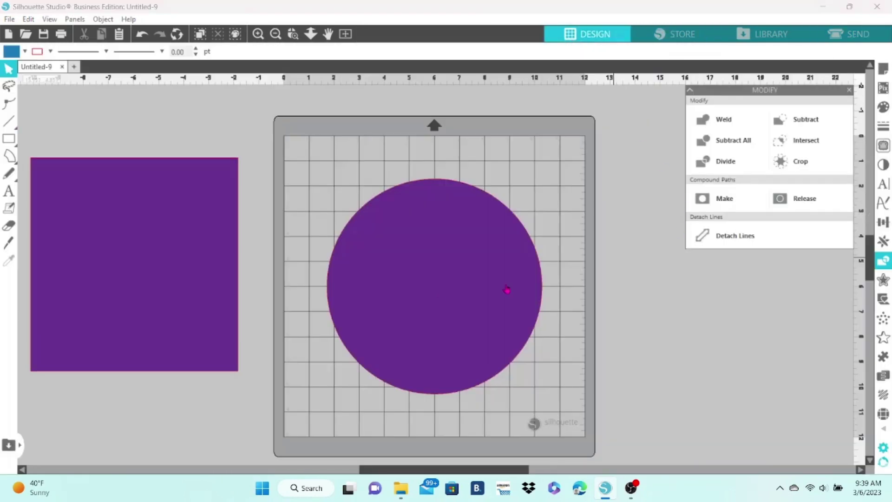
Step: Detach Lines on the purple circle, move its fill up-left, and preview the cut lines
left_click(439, 297)
left_click(704, 244)
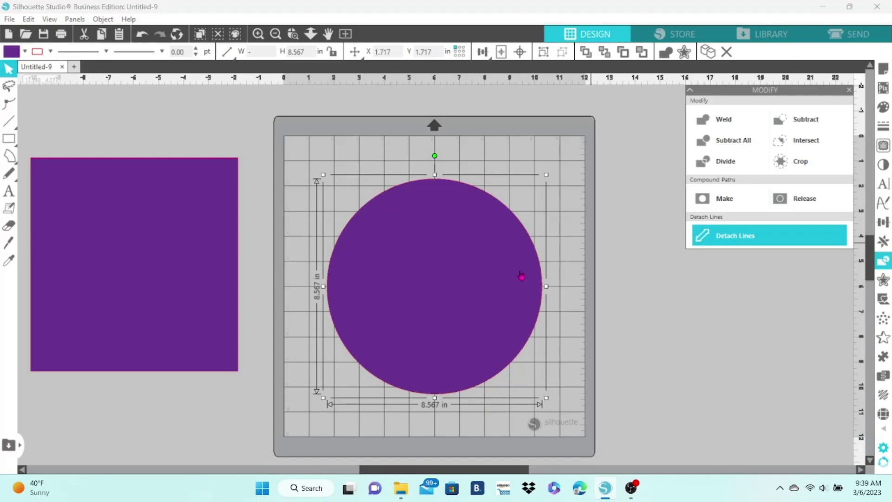
left_click(583, 346)
left_click_drag(477, 304, 404, 235)
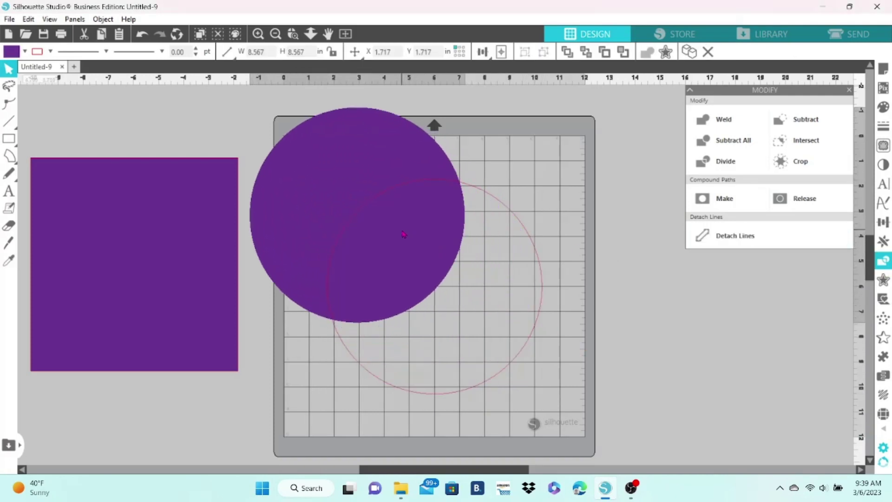
key("Escape")
left_click(838, 34)
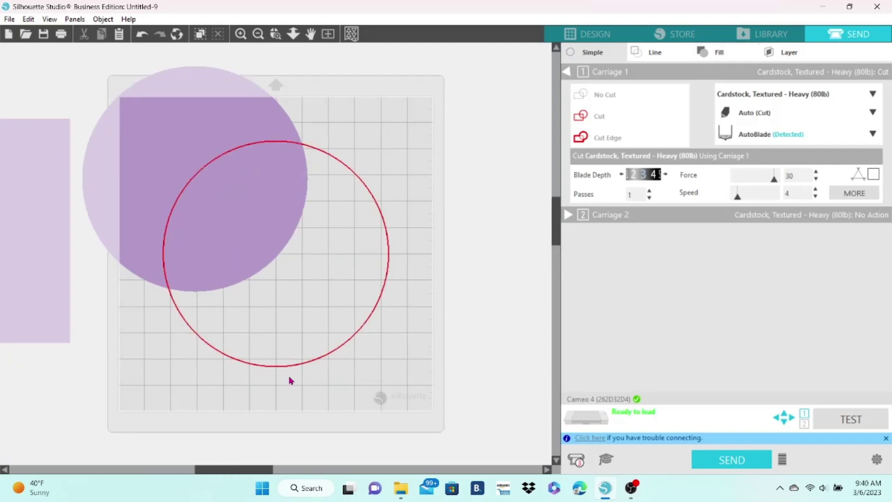
left_click(593, 41)
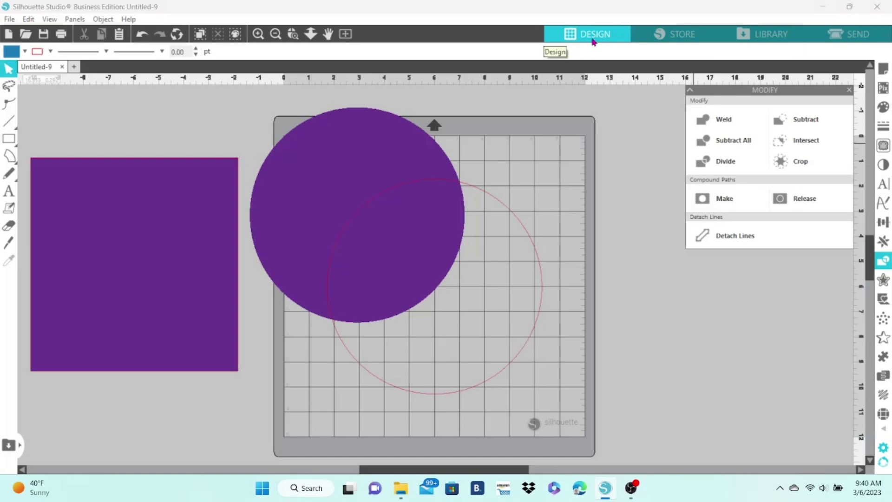